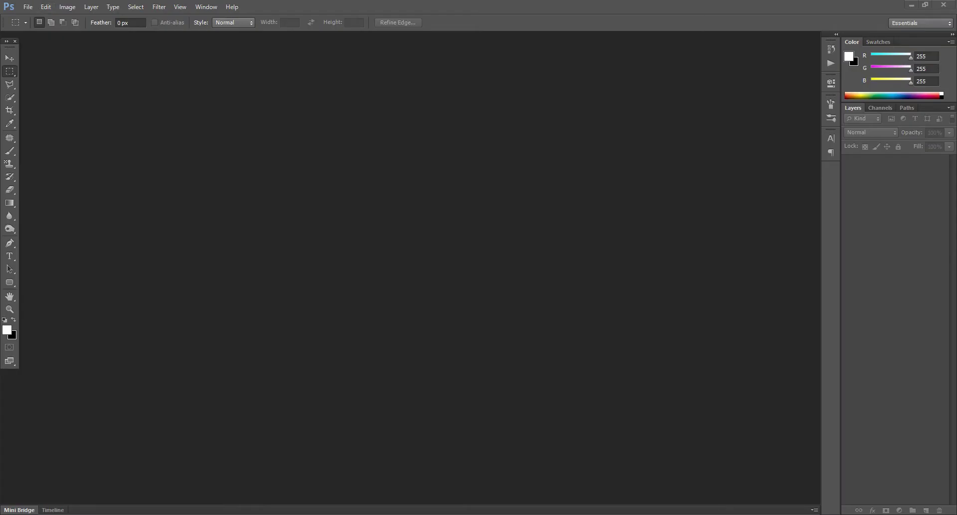
Create a new white 2 × 5 inch document at 300 pixels/inch.
{"action": "key", "text": "Tab"}
{"action": "key", "text": "Return"}
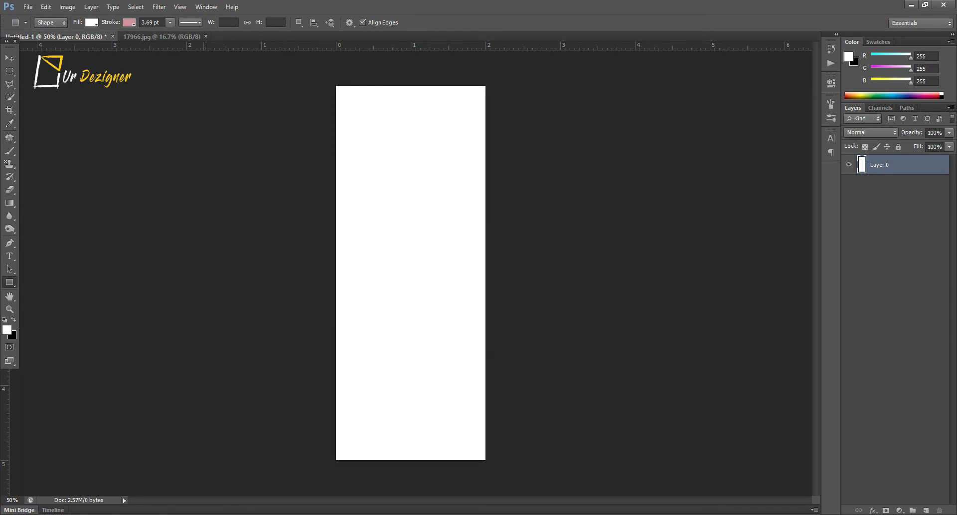
Draw a wide rectangle across the canvas middle with no stroke and a green fill.
{"action": "right_click", "coordinate": [10, 282]}
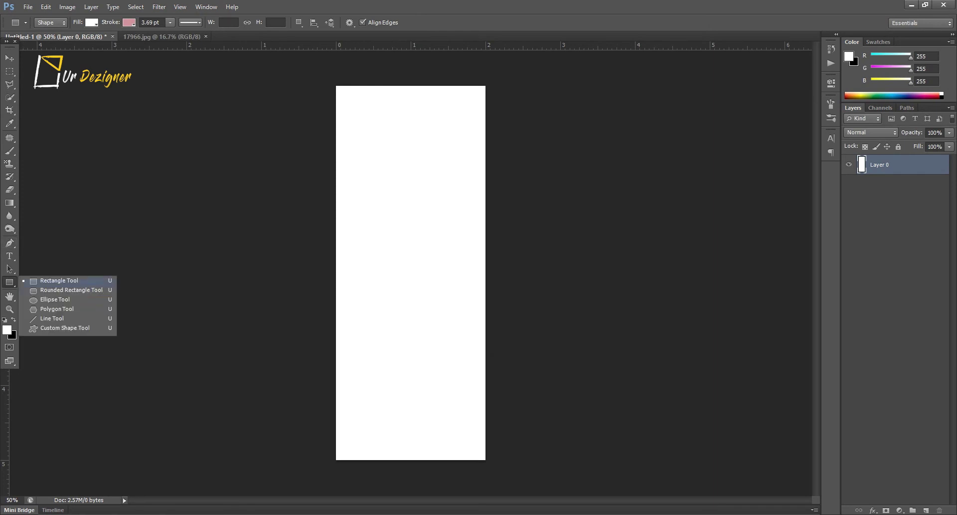
{"action": "left_click", "coordinate": [58, 281]}
{"action": "left_click_drag", "start_coordinate": [333, 206], "coordinate": [489, 263]}
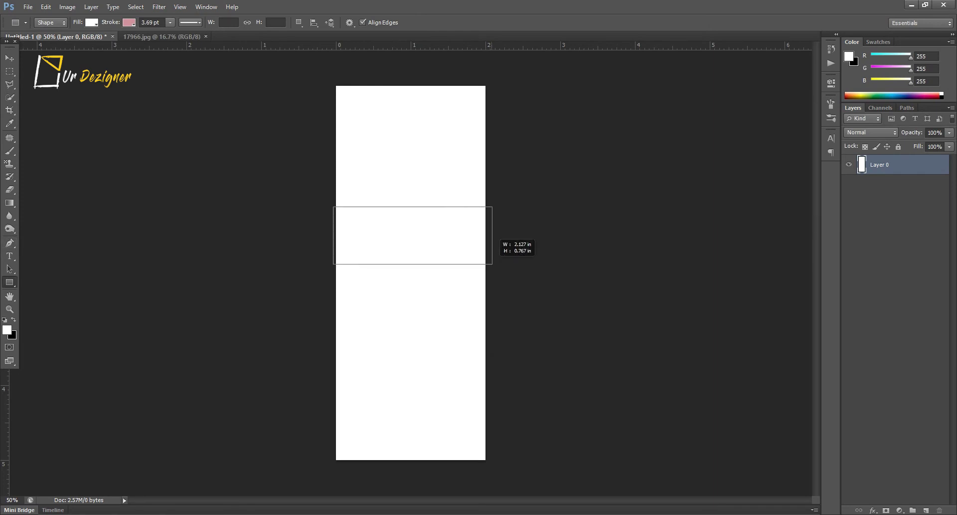
{"action": "left_click", "coordinate": [129, 22]}
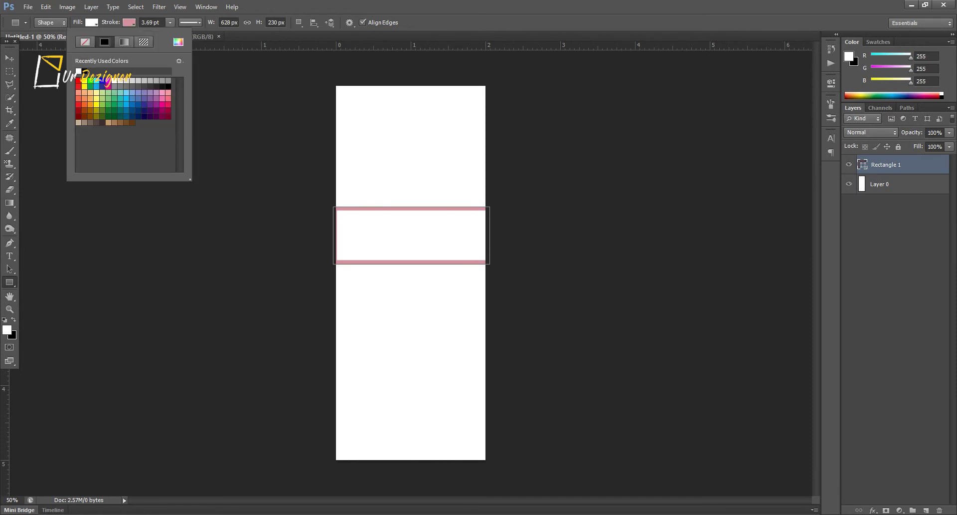
{"action": "left_click", "coordinate": [86, 42]}
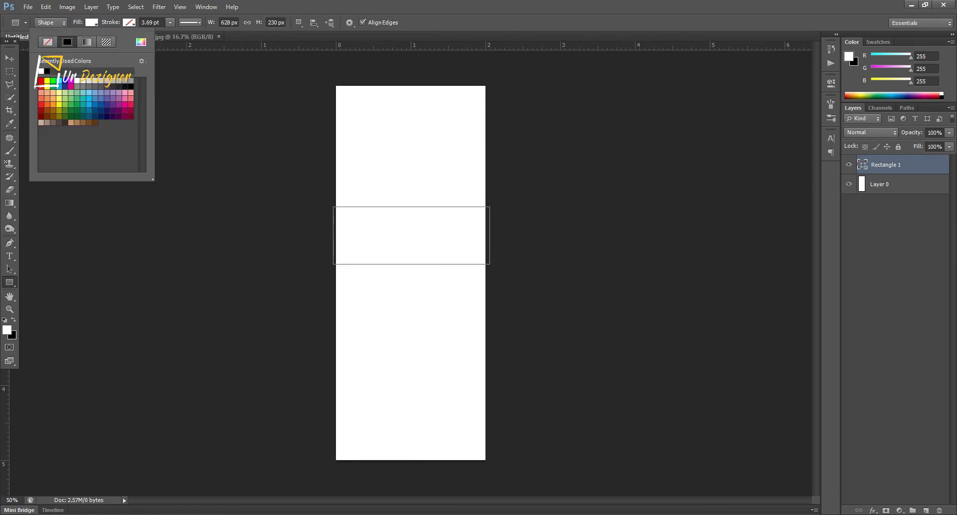
{"action": "left_click", "coordinate": [53, 81]}
Rotate the rectangle into a diagonal band and stretch it wider across the banner.
{"action": "key", "text": "v"}
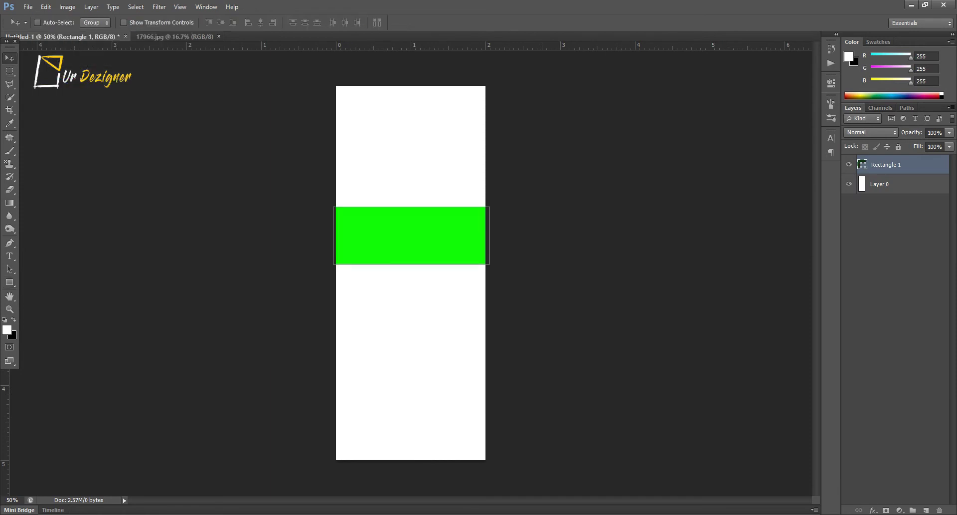
{"action": "key", "text": "ctrl+t"}
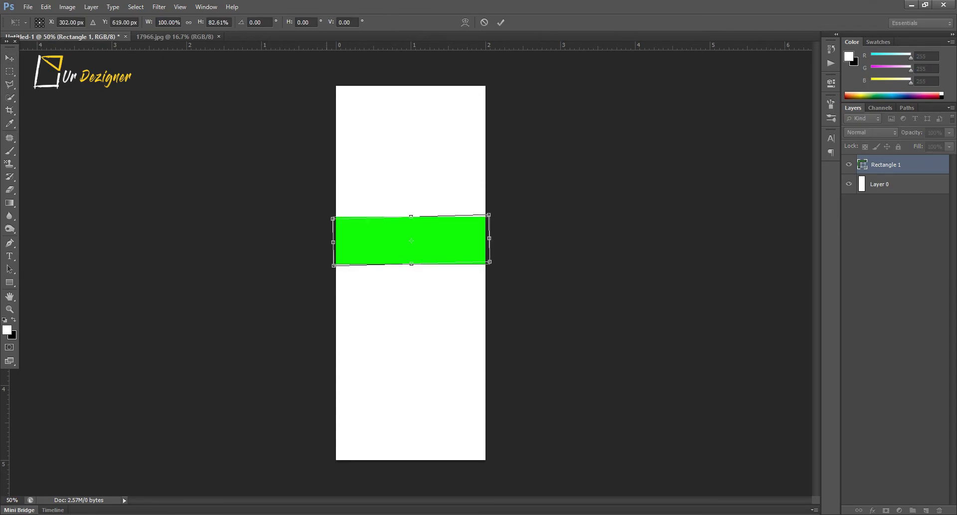
{"action": "left_click_drag", "start_coordinate": [496, 209], "coordinate": [477, 181]}
{"action": "left_click_drag", "start_coordinate": [341, 273], "coordinate": [320, 284]}
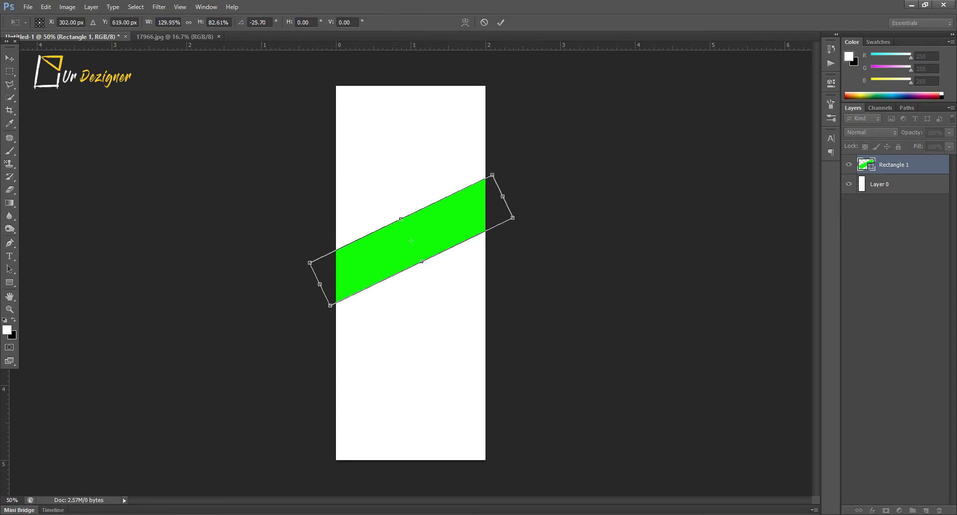
{"action": "left_click_drag", "start_coordinate": [411, 241], "coordinate": [409, 236]}
{"action": "left_click", "coordinate": [501, 22]}
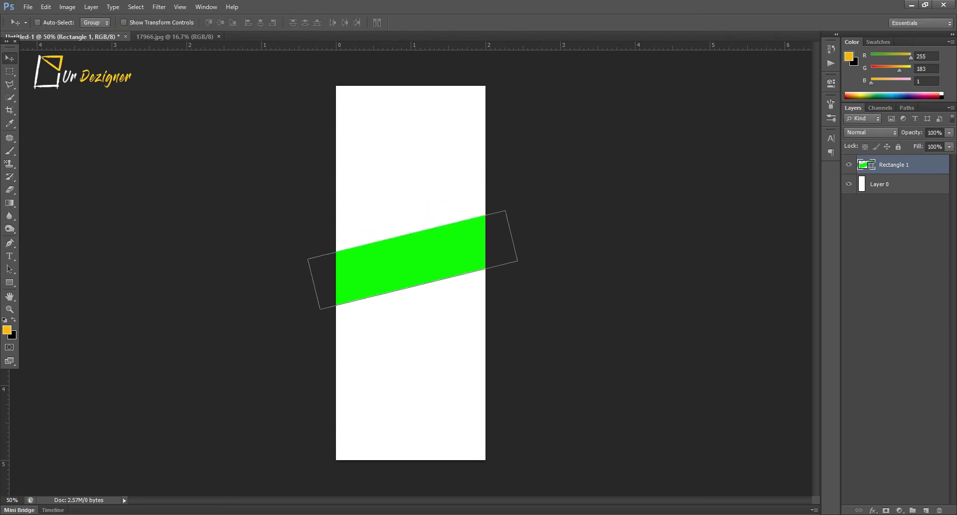
Change the band's fill colour to orange.
{"action": "left_click", "coordinate": [10, 282]}
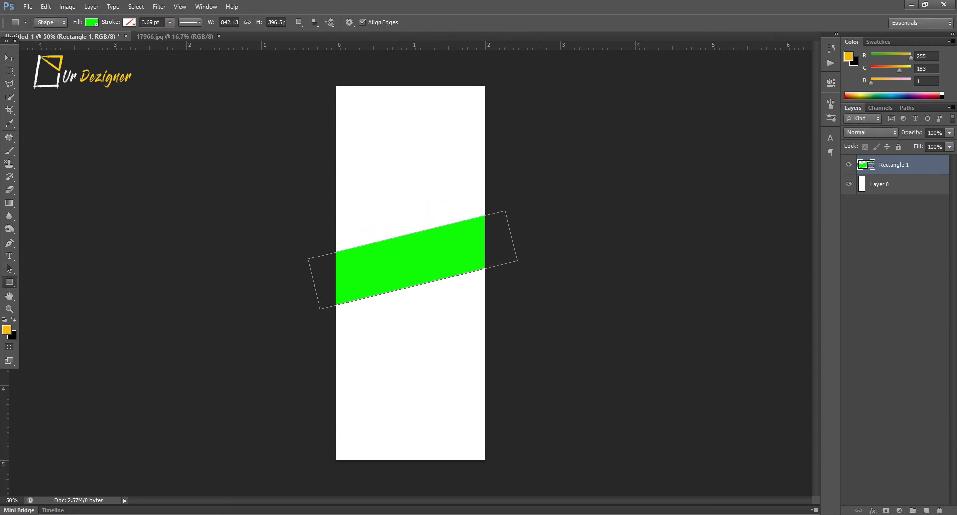
{"action": "left_click", "coordinate": [92, 22]}
{"action": "key", "text": "alt+BackSpace"}
{"action": "key", "text": "v"}
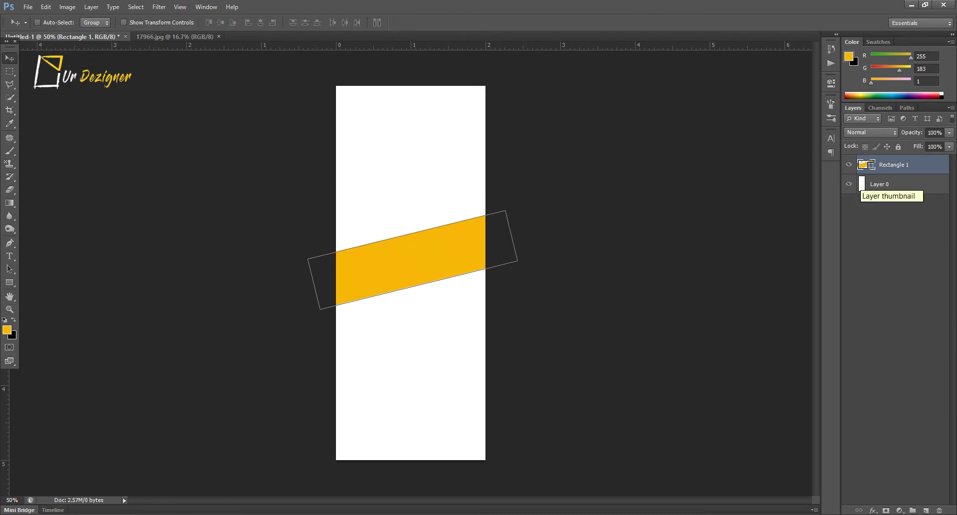
Duplicate the orange band and move the copy up and to the left.
{"action": "key", "text": "ctrl+j"}
{"action": "mouse_move", "coordinate": [469, 221]}
{"action": "left_mouse_down"}
{"action": "mouse_move", "coordinate": [449, 172]}
{"action": "mouse_move", "coordinate": [438, 189]}
{"action": "left_mouse_up"}
{"action": "key", "text": "ctrl+t"}
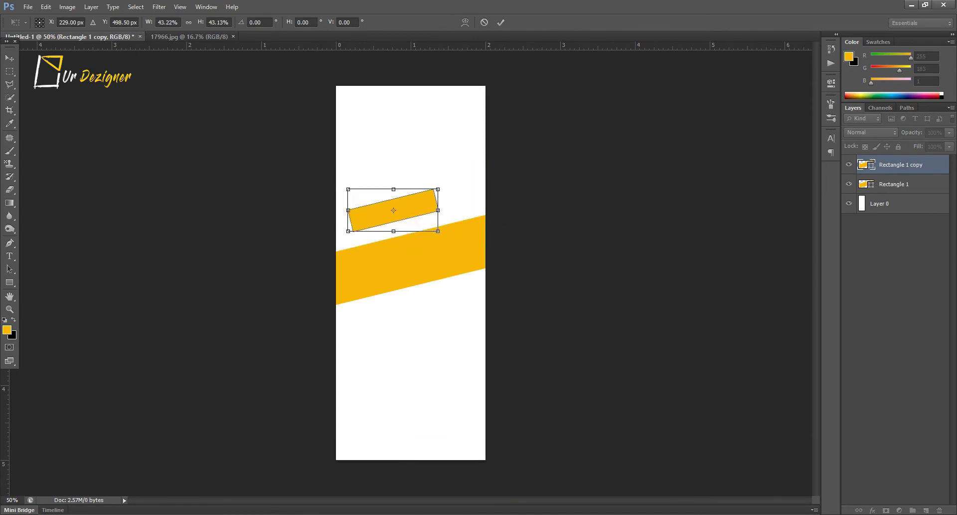
Shrink the copy into a small rectangle and fill it red.
{"action": "left_click_drag", "start_coordinate": [394, 212], "coordinate": [382, 234]}
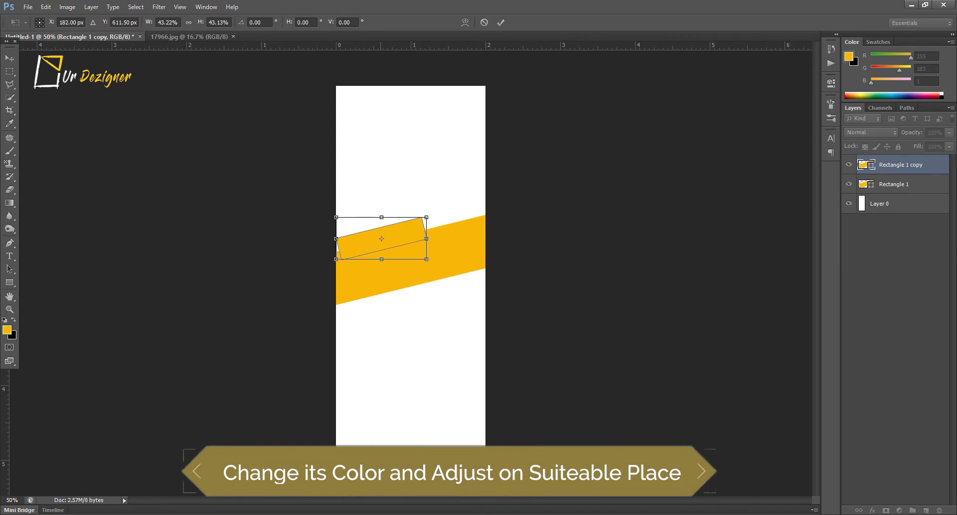
{"action": "left_click", "coordinate": [501, 22]}
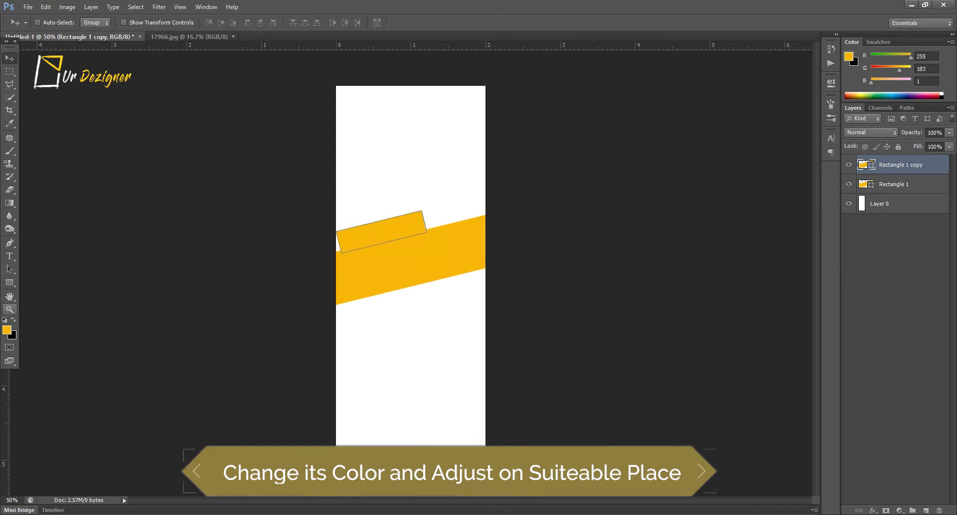
{"action": "left_click", "coordinate": [9, 281]}
{"action": "left_click", "coordinate": [91, 22]}
{"action": "left_click", "coordinate": [41, 81]}
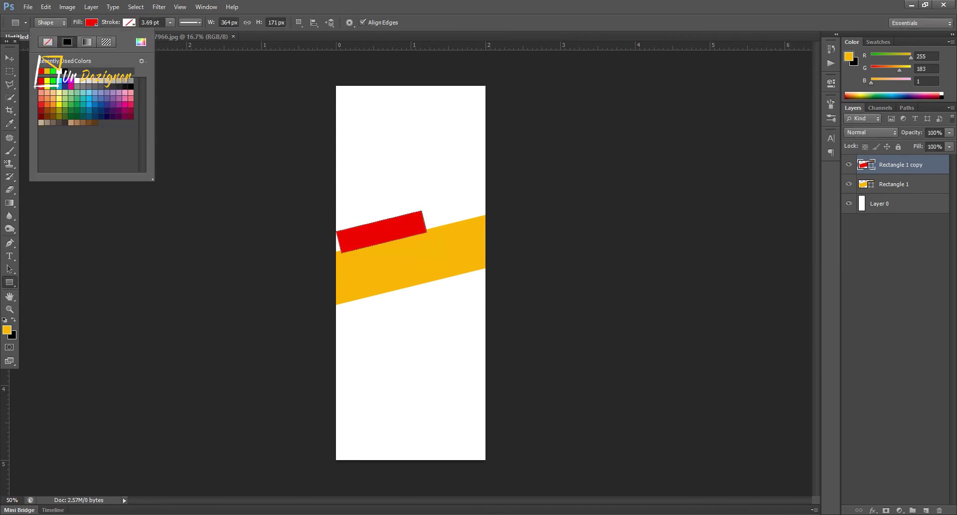
{"action": "left_click", "coordinate": [9, 58]}
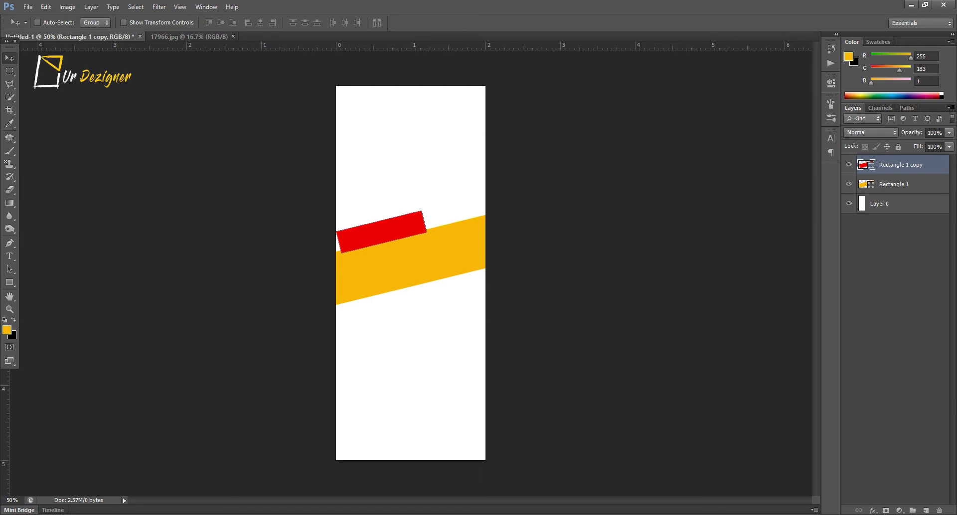
Move the red bar onto the orange band and rotate it along the band's top edge.
{"action": "mouse_move", "coordinate": [384, 226]}
{"action": "left_mouse_down"}
{"action": "mouse_move", "coordinate": [377, 234]}
{"action": "mouse_move", "coordinate": [445, 223]}
{"action": "left_mouse_up"}
{"action": "key", "text": "ctrl+t"}
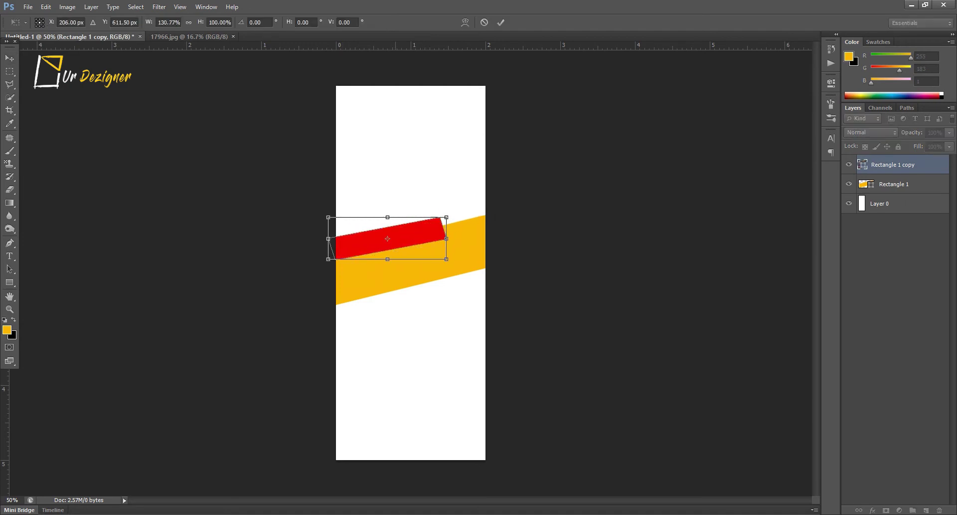
{"action": "left_click", "coordinate": [501, 22]}
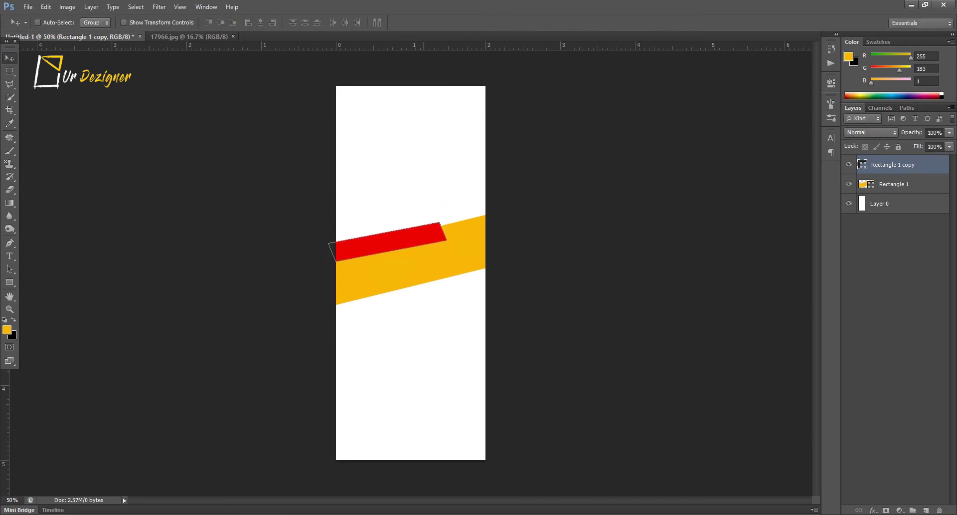
{"action": "left_click_drag", "start_coordinate": [410, 217], "coordinate": [409, 213]}
{"action": "key", "text": "ctrl+t"}
{"action": "left_click_drag", "start_coordinate": [294, 218], "coordinate": [327, 237]}
{"action": "left_click", "coordinate": [501, 22]}
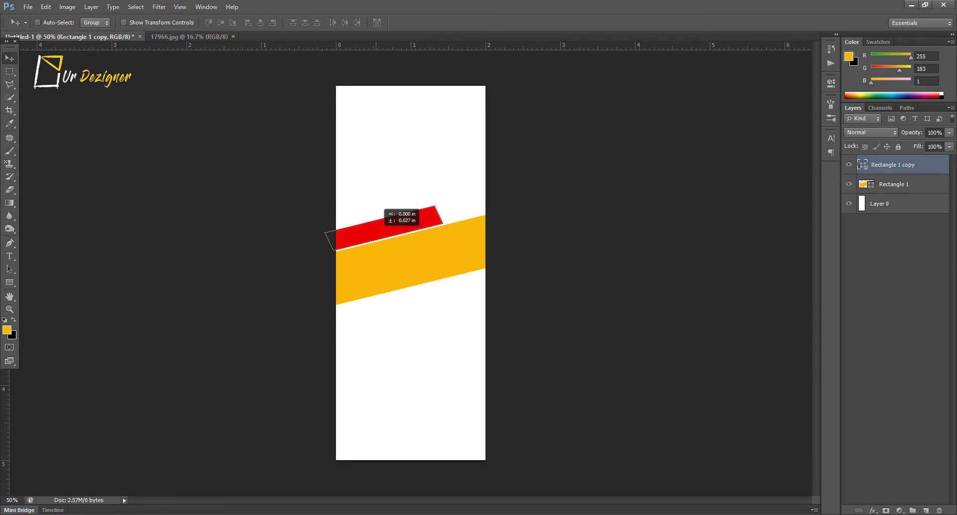
{"action": "left_click", "coordinate": [892, 203]}
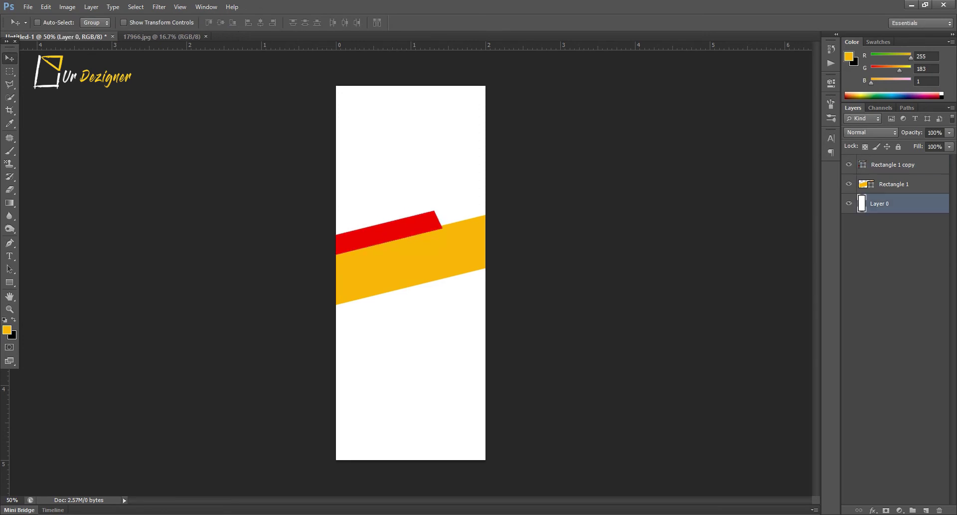
Nudge the red bar up, then draw a new black-filled bar below the orange band.
{"action": "left_click", "coordinate": [893, 164]}
{"action": "key", "text": "Up"}
{"action": "key", "text": "Up"}
{"action": "key", "text": "Up"}
{"action": "key", "text": "Up"}
{"action": "key", "text": "Up"}
{"action": "key", "text": "Up"}
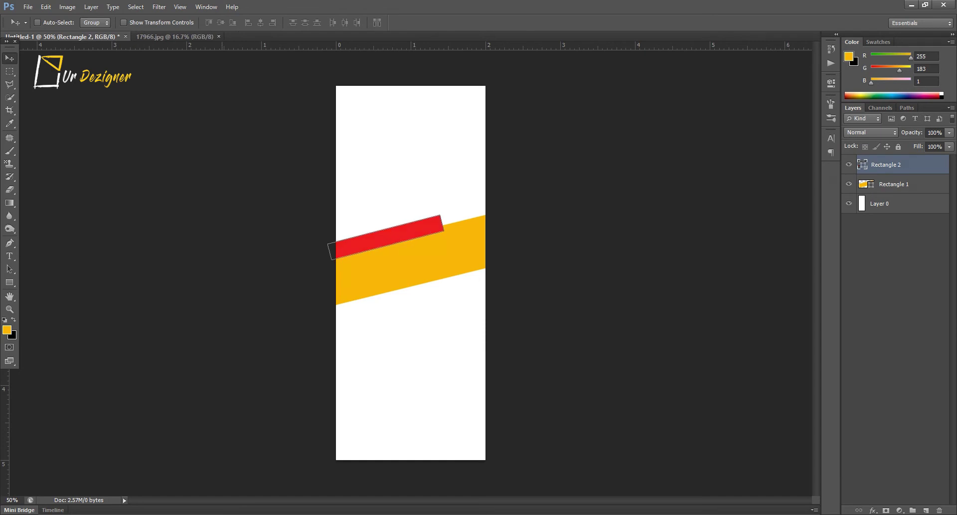
{"action": "key", "text": "u"}
{"action": "left_click_drag", "start_coordinate": [349, 312], "coordinate": [479, 334]}
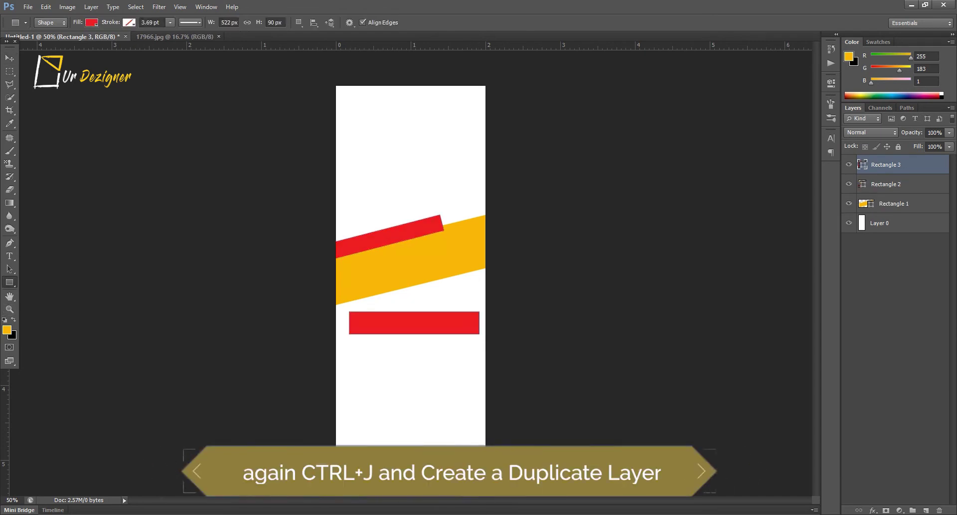
{"action": "left_click", "coordinate": [91, 22]}
{"action": "left_click", "coordinate": [47, 58]}
Rotate the black bar diagonally and place it over the band's lower edge.
{"action": "key", "text": "v"}
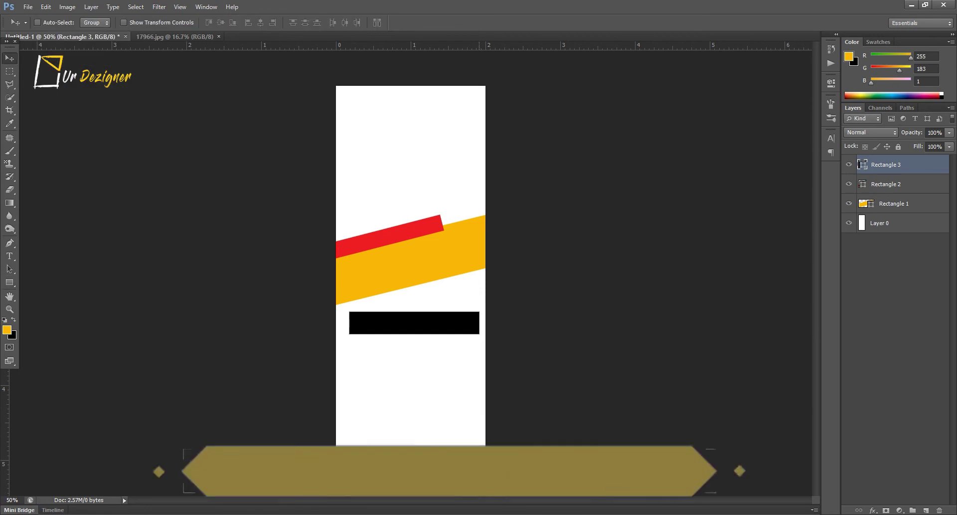
{"action": "key", "text": "ctrl+t"}
{"action": "left_click_drag", "start_coordinate": [489, 339], "coordinate": [490, 315]}
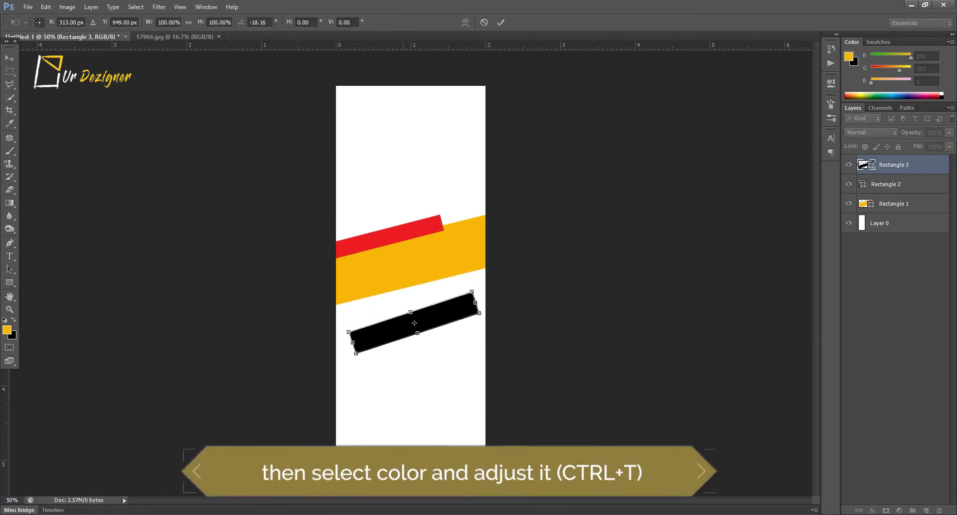
{"action": "left_click_drag", "start_coordinate": [414, 323], "coordinate": [444, 286]}
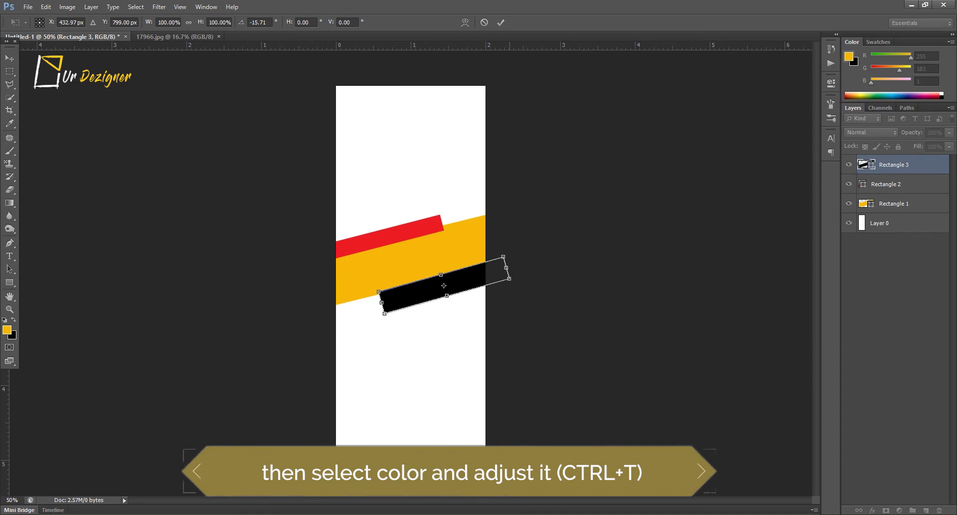
{"action": "key", "text": "Return"}
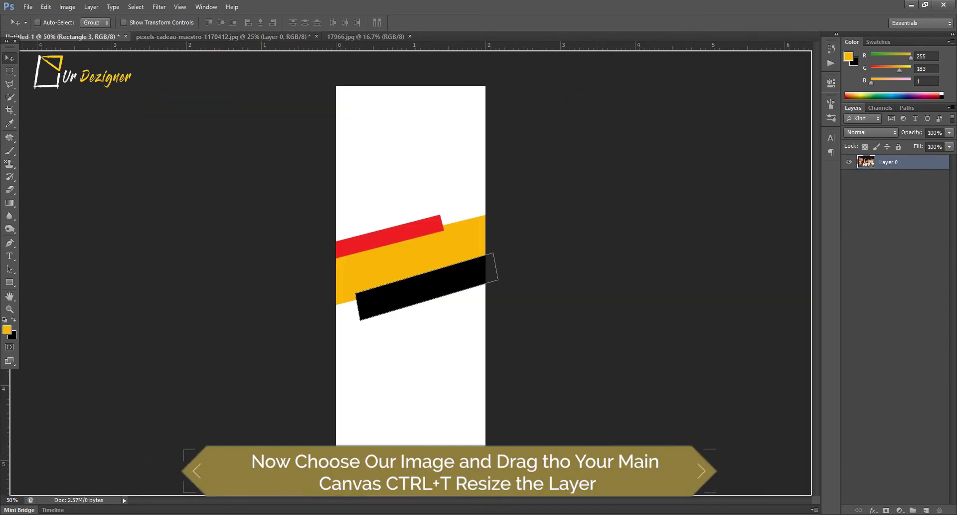
Bring in the office photo, scale it across the banner top, and move it below Rectangle 1.
{"action": "mouse_move", "coordinate": [494, 290]}
{"action": "left_mouse_down"}
{"action": "mouse_move", "coordinate": [456, 313]}
{"action": "mouse_move", "coordinate": [202, 358]}
{"action": "left_mouse_up"}
{"action": "key", "text": "ctrl+t"}
{"action": "mouse_move", "coordinate": [677, 387]}
{"action": "left_mouse_down"}
{"action": "mouse_move", "coordinate": [316, 150]}
{"action": "mouse_move", "coordinate": [534, 220]}
{"action": "mouse_move", "coordinate": [535, 268]}
{"action": "mouse_move", "coordinate": [503, 248]}
{"action": "left_mouse_up"}
{"action": "left_click_drag", "start_coordinate": [439, 190], "coordinate": [452, 175]}
{"action": "left_click_drag", "start_coordinate": [517, 233], "coordinate": [530, 242]}
{"action": "left_click", "coordinate": [501, 22]}
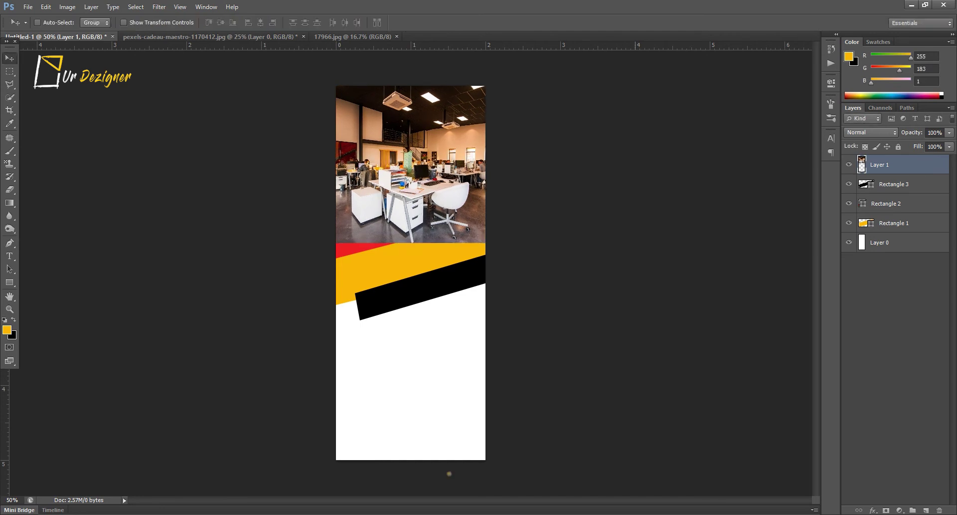
{"action": "left_click_drag", "start_coordinate": [879, 165], "coordinate": [879, 233]}
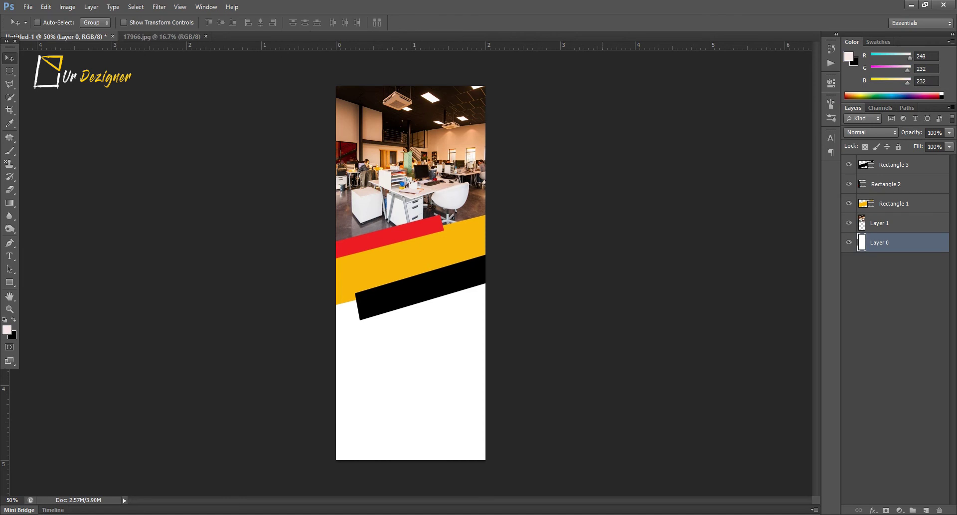
Fill the Layer 0 background with pale pink #f8e8e8.
{"action": "key", "text": "i"}
{"action": "left_click", "coordinate": [7, 329]}
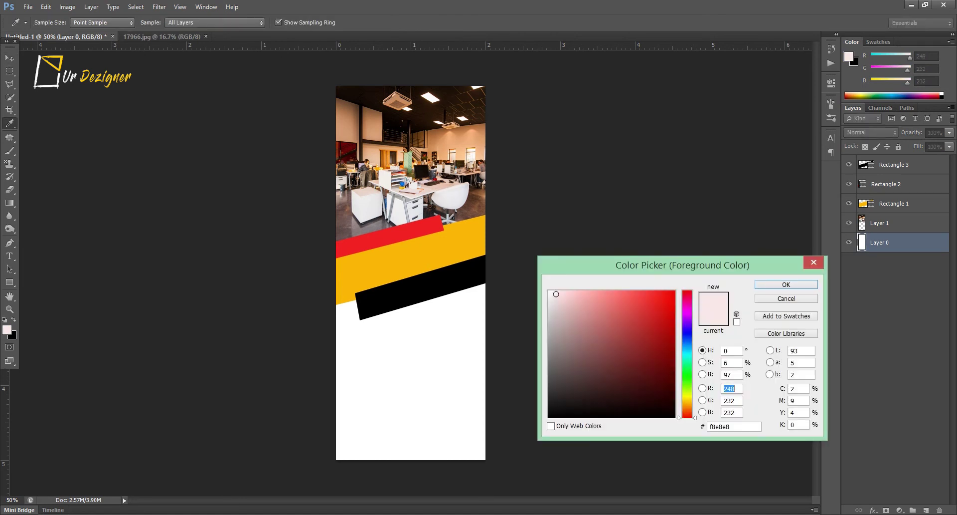
{"action": "key", "text": "Return"}
{"action": "key", "text": "v"}
{"action": "key", "text": "alt+BackSpace"}
{"action": "key", "text": "t"}
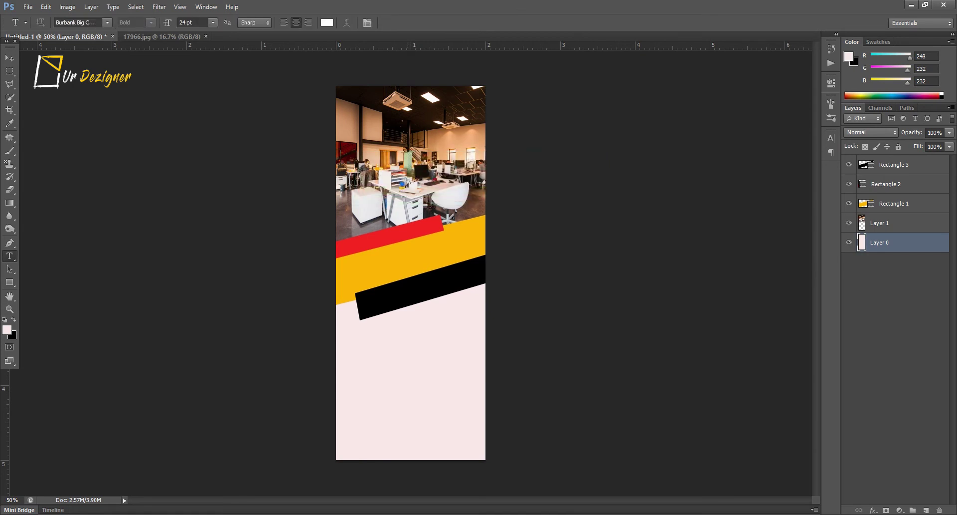
Type 'BIG' and '2021' on two lines below the stripes at 50 pt.
{"action": "left_click", "coordinate": [408, 331]}
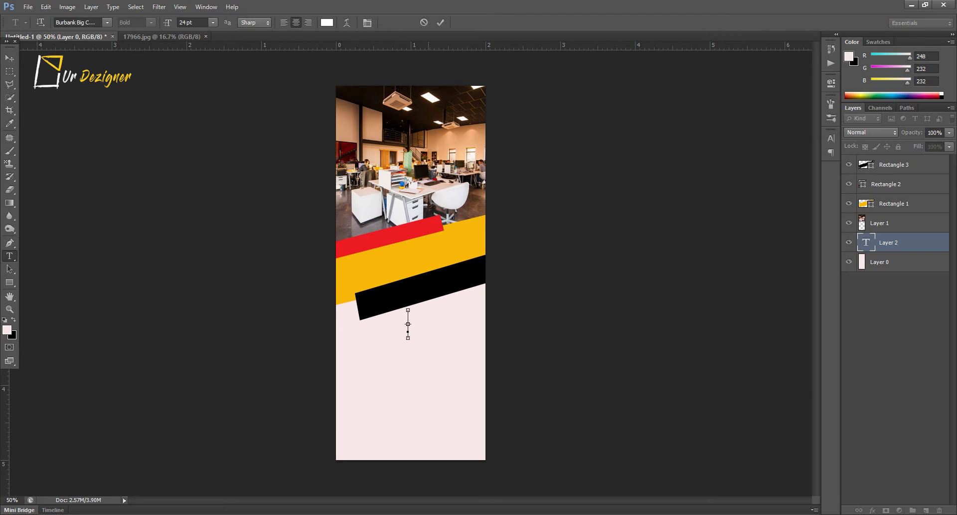
{"action": "key", "text": "Escape"}
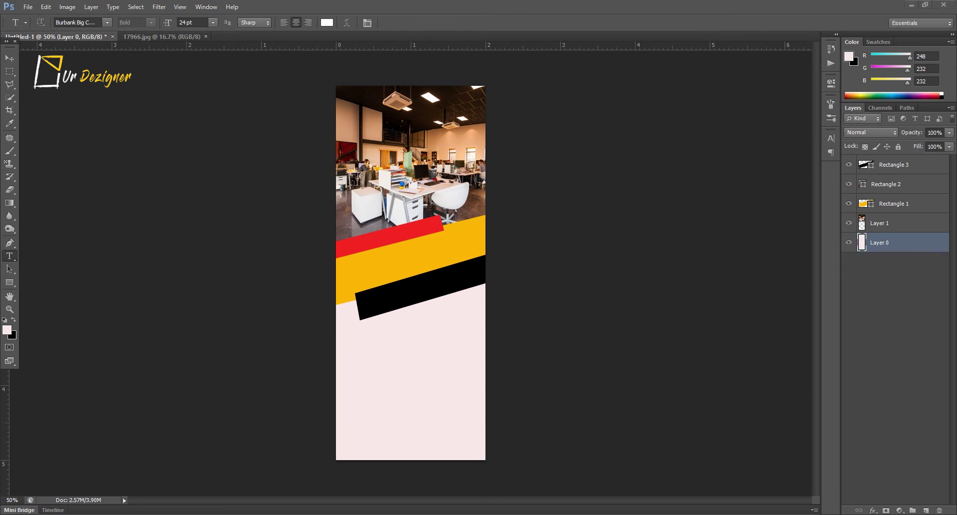
{"action": "left_click", "coordinate": [408, 333]}
{"action": "type", "text": "BIG"}
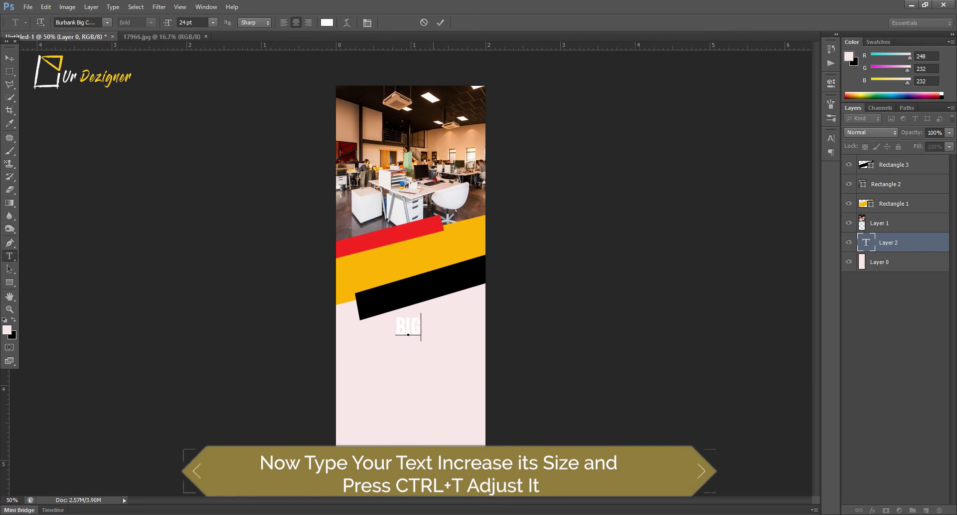
{"action": "key", "text": "Return"}
{"action": "type", "text": "2021"}
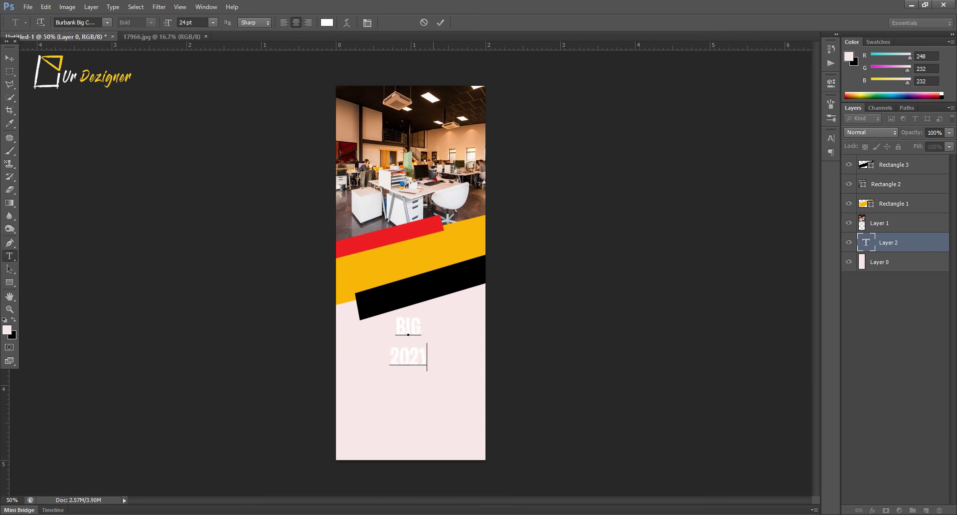
{"action": "key", "text": "ctrl+a"}
{"action": "type", "text": "50"}
{"action": "key", "text": "Return"}
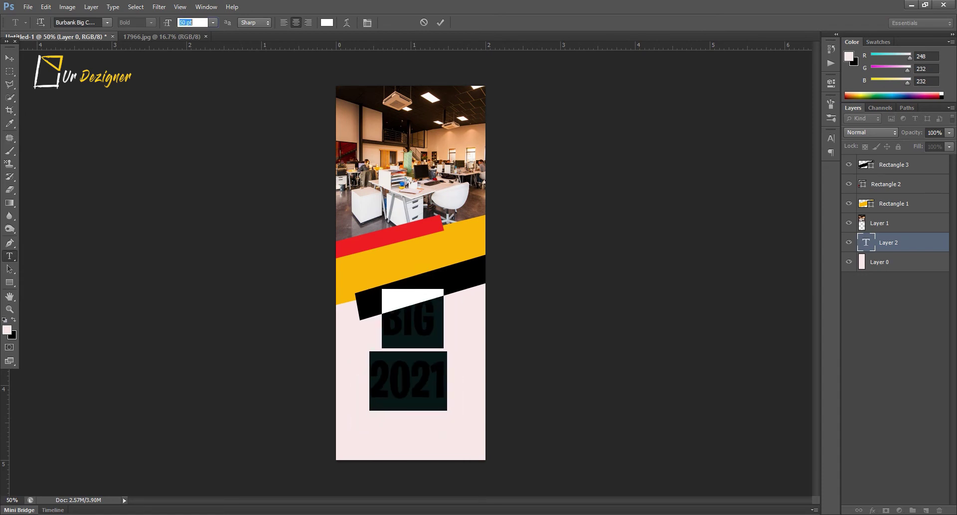
Remove the 2021 line and make BIG 60 pt black.
{"action": "left_click", "coordinate": [190, 23]}
{"action": "key", "text": "shift+Up"}
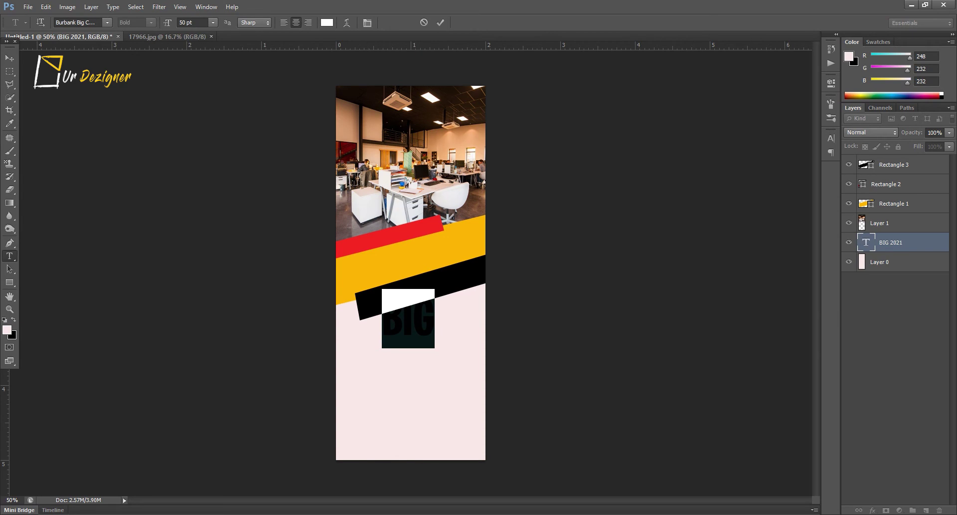
{"action": "left_click", "coordinate": [213, 22]}
{"action": "left_click", "coordinate": [210, 193]}
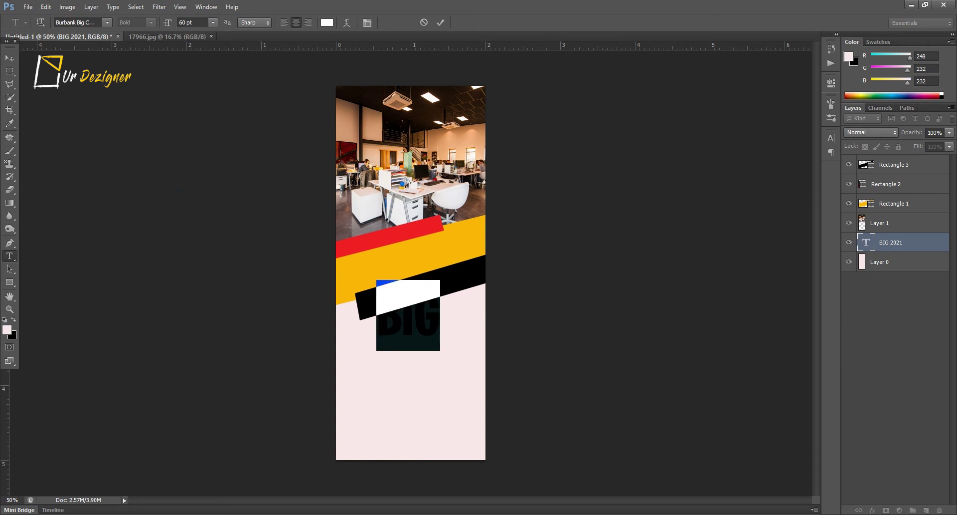
{"action": "left_click", "coordinate": [7, 329]}
{"action": "left_click", "coordinate": [549, 417]}
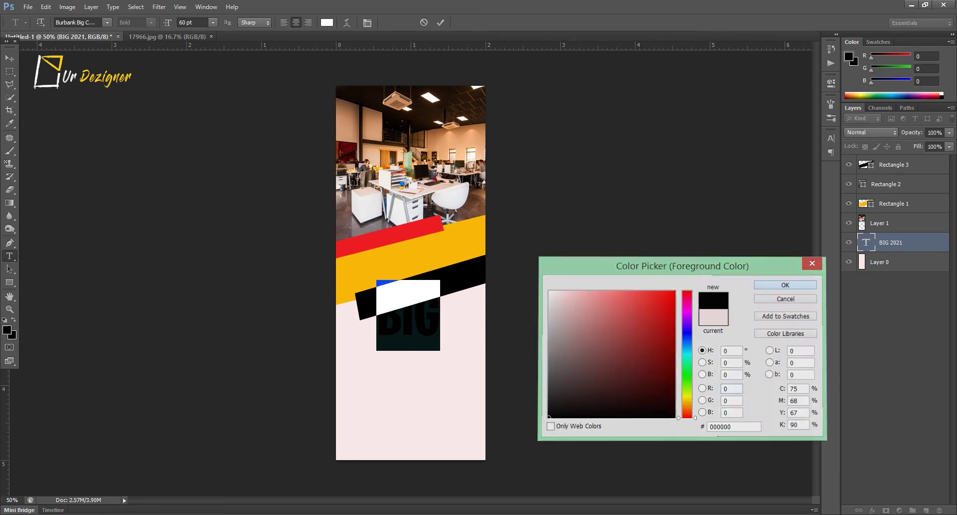
{"action": "key", "text": "Return"}
{"action": "left_click", "coordinate": [10, 58]}
Move BIG under the black stripe and rotate it about -15.6°.
{"action": "left_click_drag", "start_coordinate": [435, 314], "coordinate": [471, 326]}
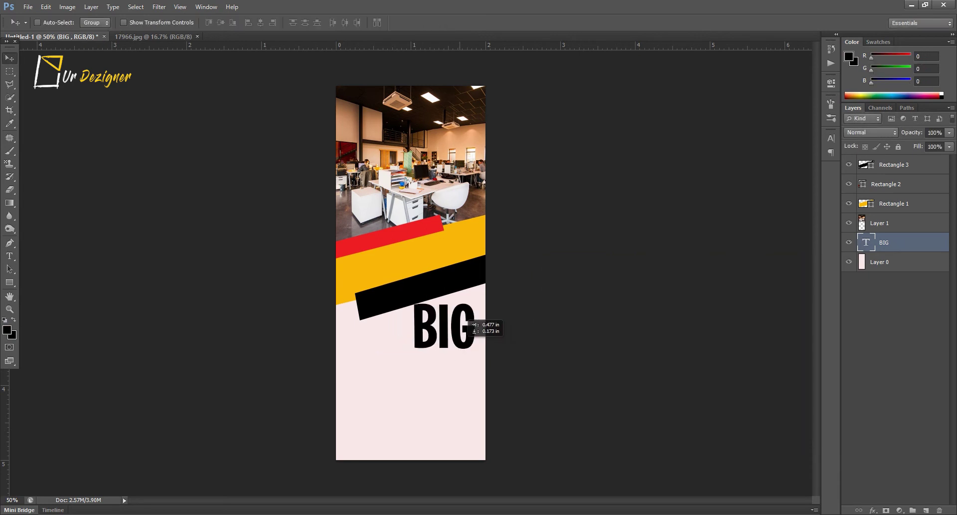
{"action": "key", "text": "ctrl+t"}
{"action": "left_click_drag", "start_coordinate": [406, 296], "coordinate": [391, 308]}
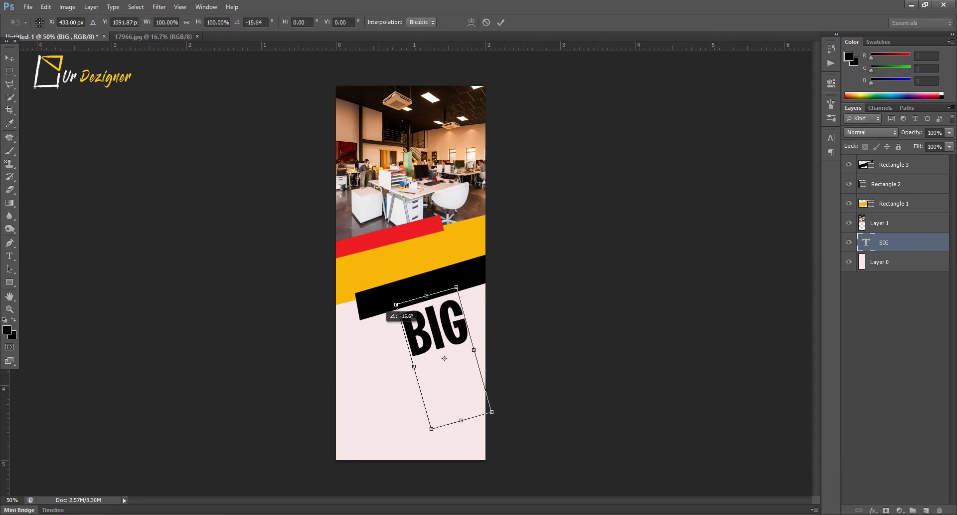
{"action": "left_click_drag", "start_coordinate": [462, 305], "coordinate": [468, 300]}
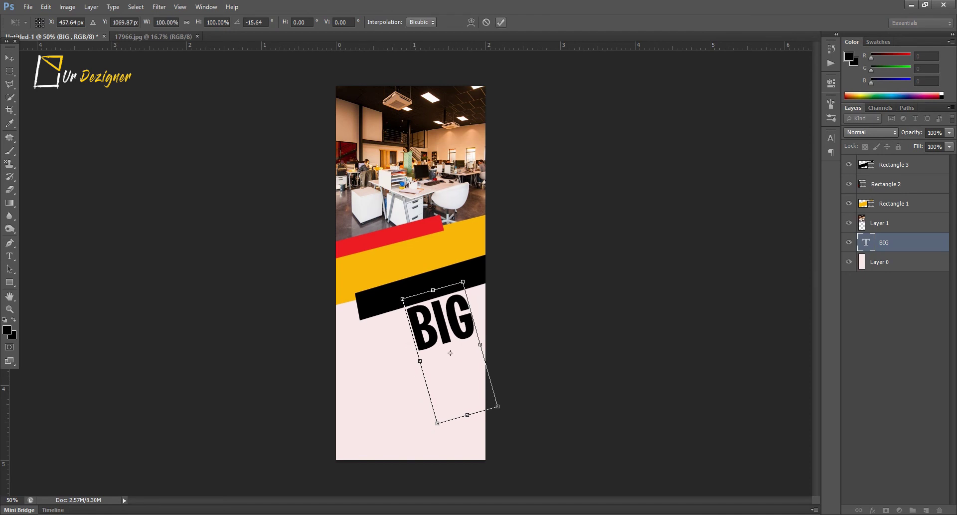
{"action": "key", "text": "Return"}
Add a black '2021' text layer near BIG and size it to 18 pt.
{"action": "left_click", "coordinate": [10, 255]}
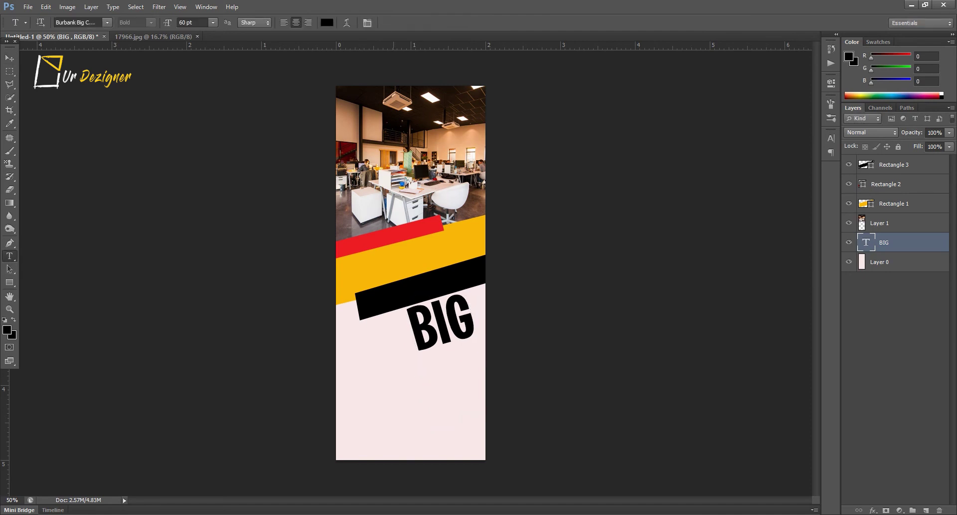
{"action": "left_click", "coordinate": [394, 361]}
{"action": "type", "text": "2021"}
{"action": "key", "text": "ctrl+a"}
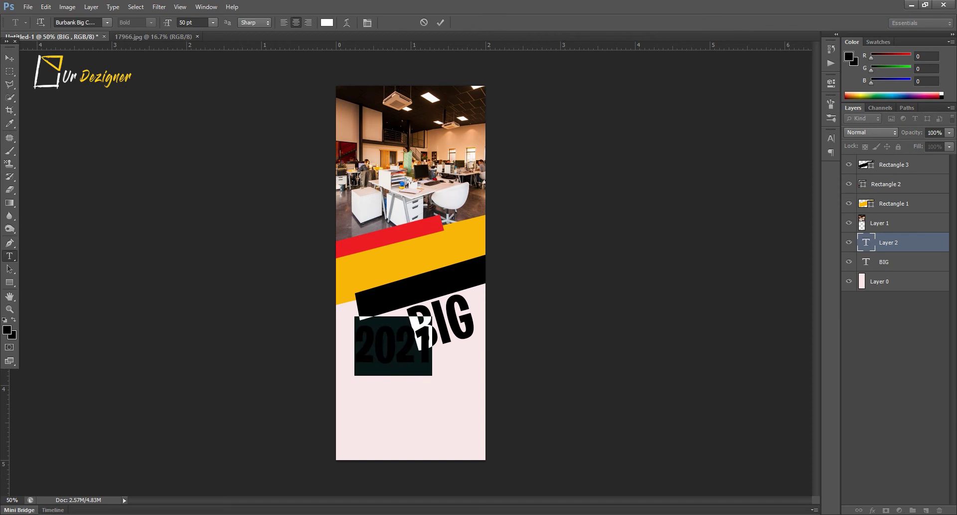
{"action": "key", "text": "Right"}
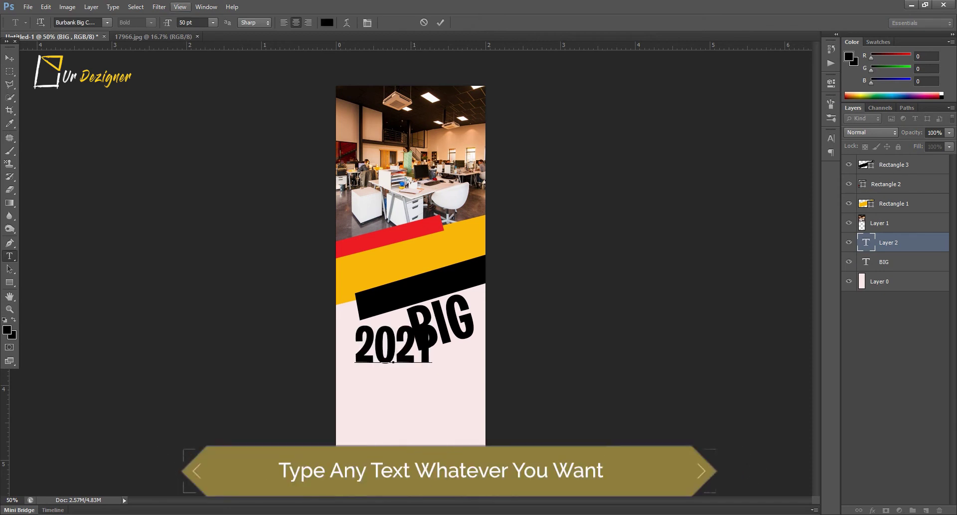
{"action": "left_click", "coordinate": [213, 22]}
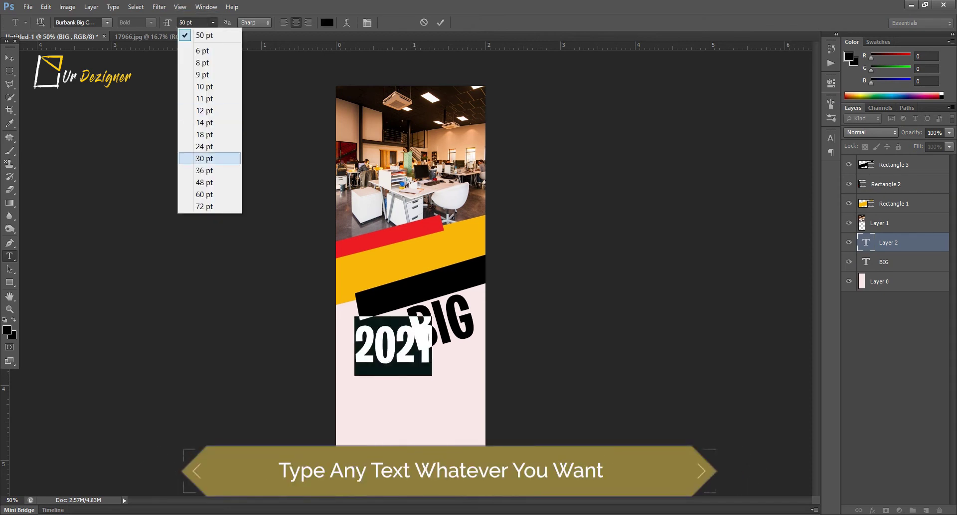
{"action": "left_click", "coordinate": [205, 158]}
{"action": "left_click", "coordinate": [213, 23]}
{"action": "left_click", "coordinate": [205, 122]}
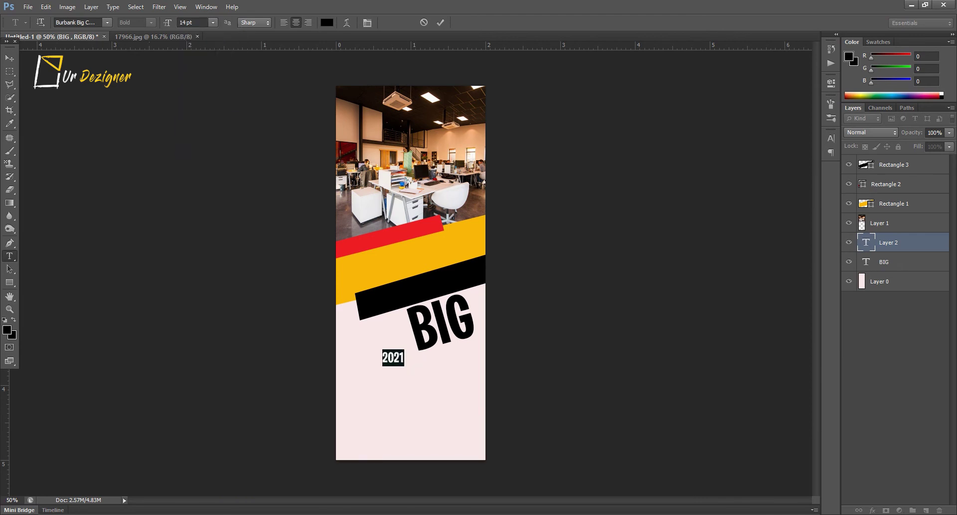
{"action": "left_click", "coordinate": [213, 23]}
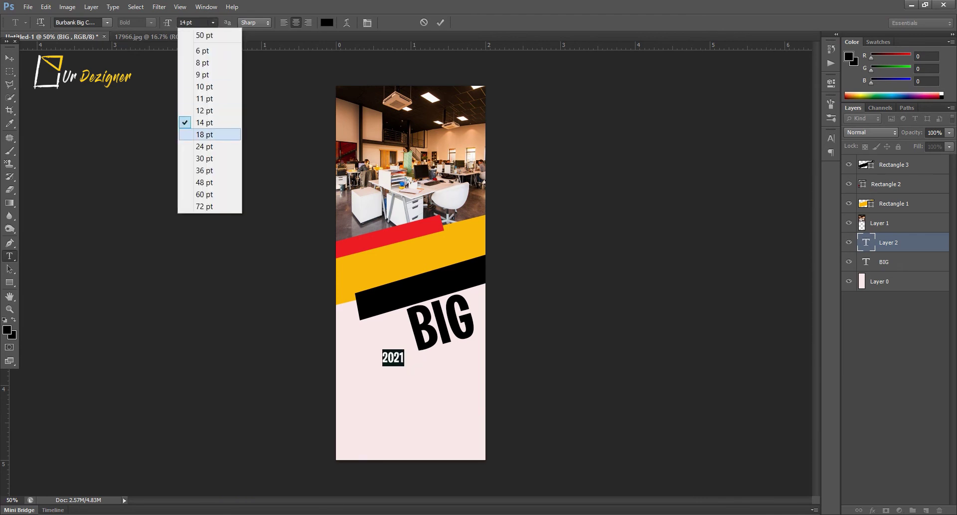
{"action": "left_click", "coordinate": [205, 134]}
{"action": "left_click", "coordinate": [10, 58]}
Rotate 2021 about -20° to match BIG and tuck it under BIG's right end.
{"action": "key", "text": "ctrl+t"}
{"action": "mouse_move", "coordinate": [411, 344]}
{"action": "left_mouse_down"}
{"action": "mouse_move", "coordinate": [379, 339]}
{"action": "mouse_move", "coordinate": [469, 334]}
{"action": "mouse_move", "coordinate": [462, 351]}
{"action": "left_mouse_up"}
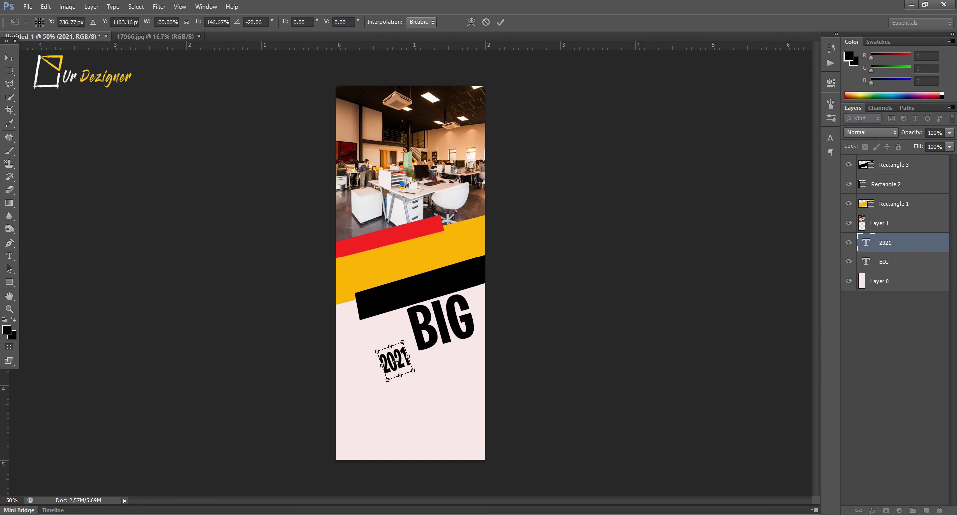
{"action": "left_click_drag", "start_coordinate": [394, 355], "coordinate": [466, 349]}
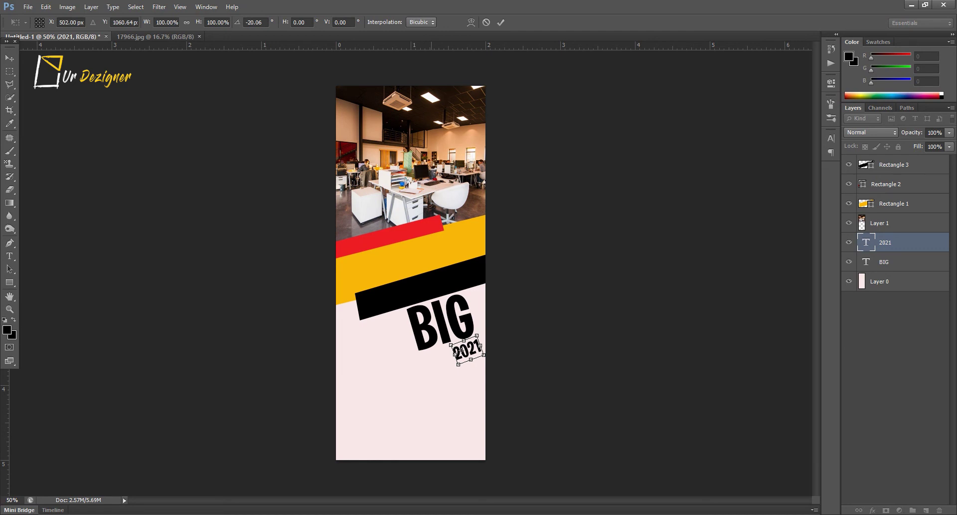
{"action": "key", "text": "Return"}
{"action": "key", "text": "t"}
{"action": "key", "text": "ctrl+t"}
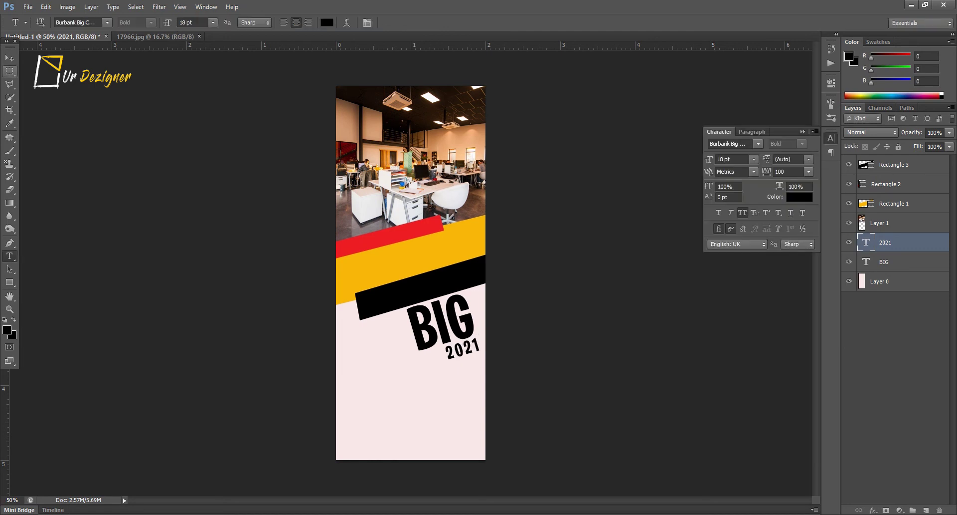
{"action": "key", "text": "v"}
{"action": "key", "text": "Left"}
{"action": "key", "text": "Left"}
{"action": "key", "text": "Left"}
{"action": "key", "text": "Left"}
{"action": "key", "text": "Left"}
{"action": "key", "text": "Left"}
{"action": "key", "text": "Left"}
{"action": "key", "text": "Left"}
{"action": "key", "text": "Left"}
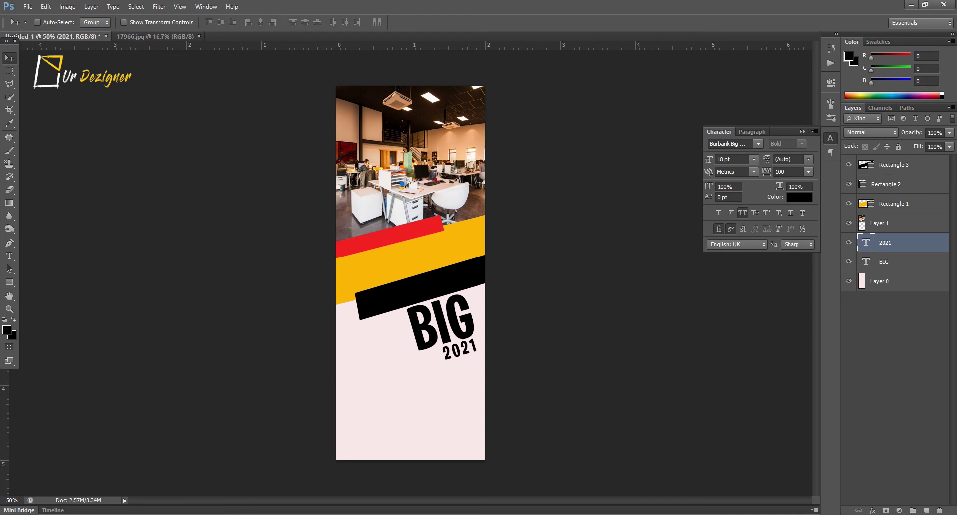
Set BIG's letter tracking to 100.
{"action": "double_click", "coordinate": [866, 261]}
{"action": "left_click", "coordinate": [809, 172]}
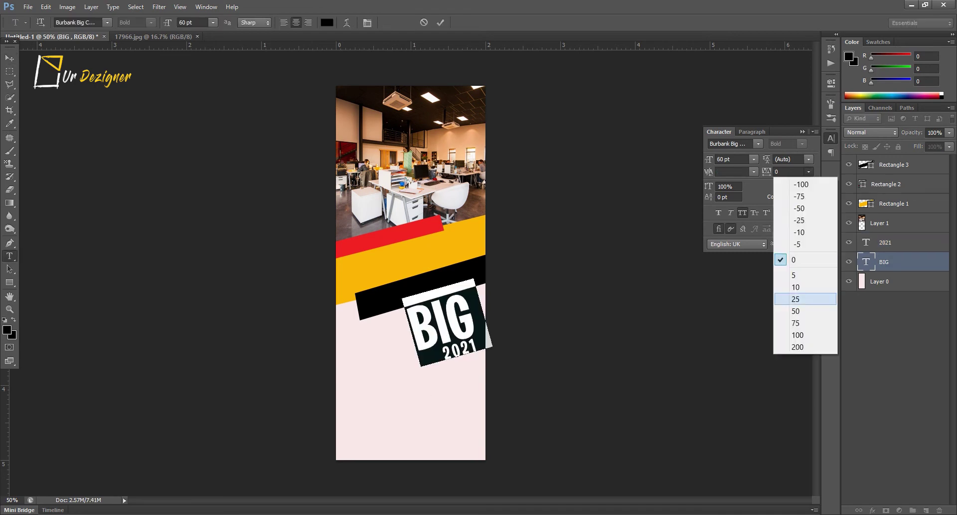
{"action": "left_click", "coordinate": [798, 326]}
{"action": "left_click", "coordinate": [10, 57]}
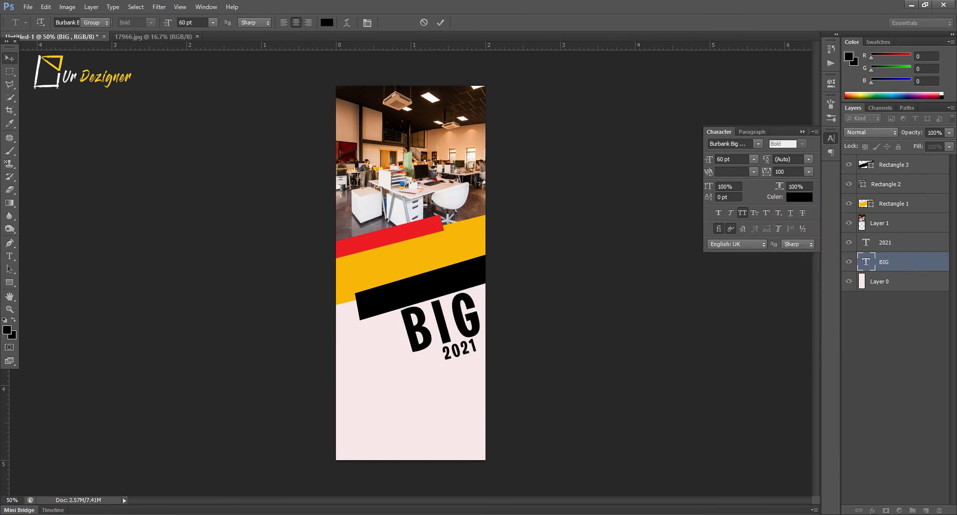
Nudge 2021 right and up beneath BIG and fill it yellow (R255 G183 B1).
{"action": "left_click", "coordinate": [831, 138]}
{"action": "left_click", "coordinate": [886, 242]}
{"action": "key", "text": "Right"}
{"action": "key", "text": "Right"}
{"action": "key", "text": "Right"}
{"action": "key", "text": "Right"}
{"action": "key", "text": "Right"}
{"action": "key", "text": "Right"}
{"action": "key", "text": "Right"}
{"action": "key", "text": "Right"}
{"action": "key", "text": "Right"}
{"action": "key", "text": "Right"}
{"action": "key", "text": "Right"}
{"action": "key", "text": "Right"}
{"action": "key", "text": "Up"}
{"action": "key", "text": "Up"}
{"action": "key", "text": "Up"}
{"action": "key", "text": "Up"}
{"action": "key", "text": "Up"}
{"action": "key", "text": "Right"}
{"action": "key", "text": "Right"}
{"action": "key", "text": "Right"}
{"action": "key", "text": "Right"}
{"action": "key", "text": "Up"}
{"action": "key", "text": "Up"}
{"action": "key", "text": "Right"}
{"action": "key", "text": "Right"}
{"action": "key", "text": "Up"}
{"action": "key", "text": "Up"}
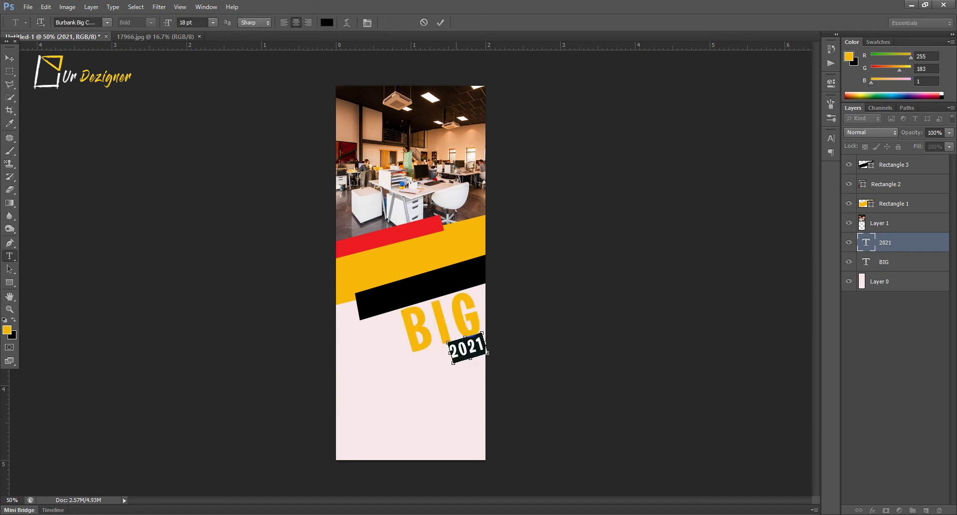
{"action": "key", "text": "alt+BackSpace"}
{"action": "key", "text": "ctrl+Return"}
Add a 'LETS BEGIN' text line near the lower centre of the banner.
{"action": "key", "text": "v"}
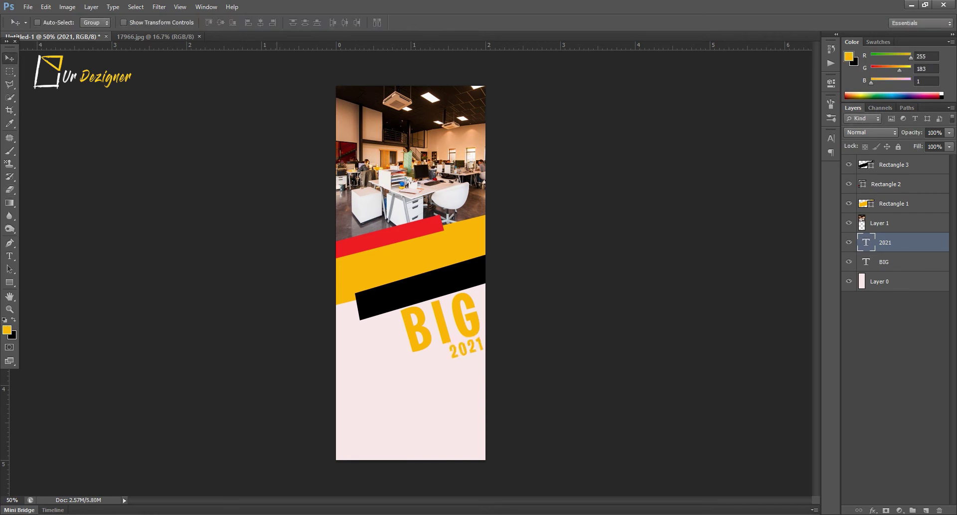
{"action": "key", "text": "t"}
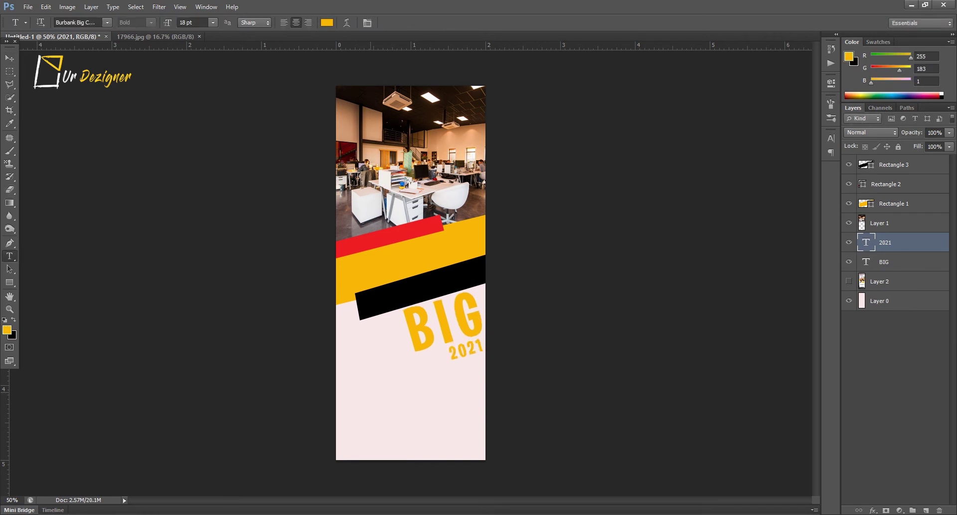
{"action": "left_click", "coordinate": [370, 391]}
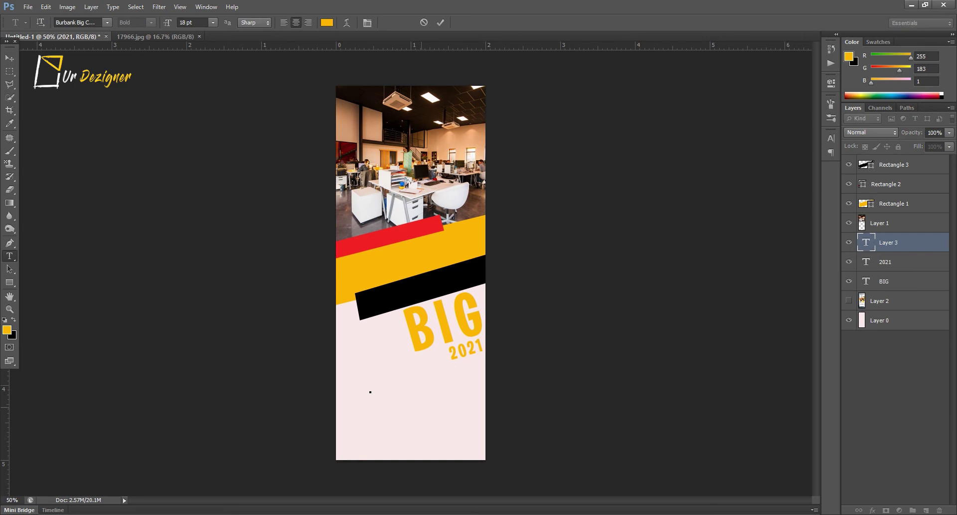
{"action": "left_click", "coordinate": [423, 405]}
{"action": "type", "text": "LETS BEGIN"}
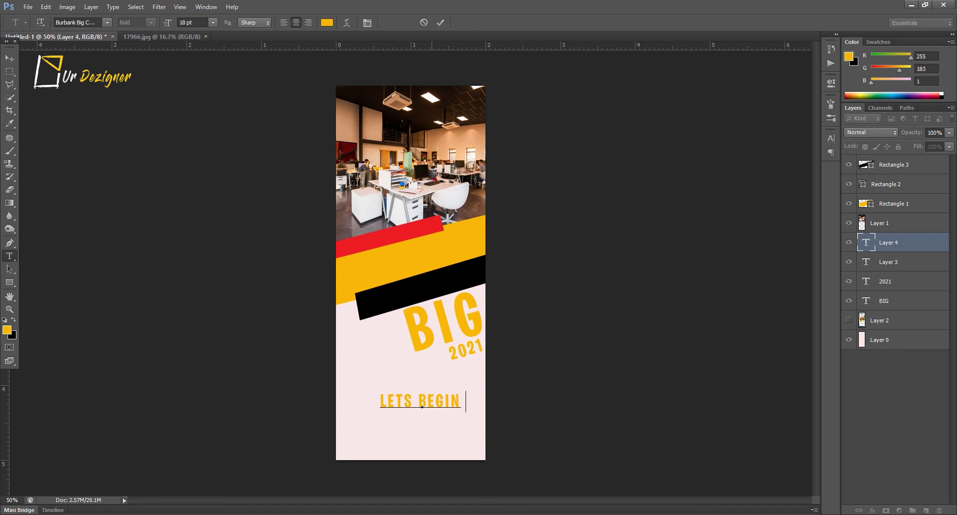
{"action": "left_click", "coordinate": [440, 23]}
Raise the LETS BEGIN layer above the bands, place it on the red band, rotate about -12°.
{"action": "left_click", "coordinate": [9, 59]}
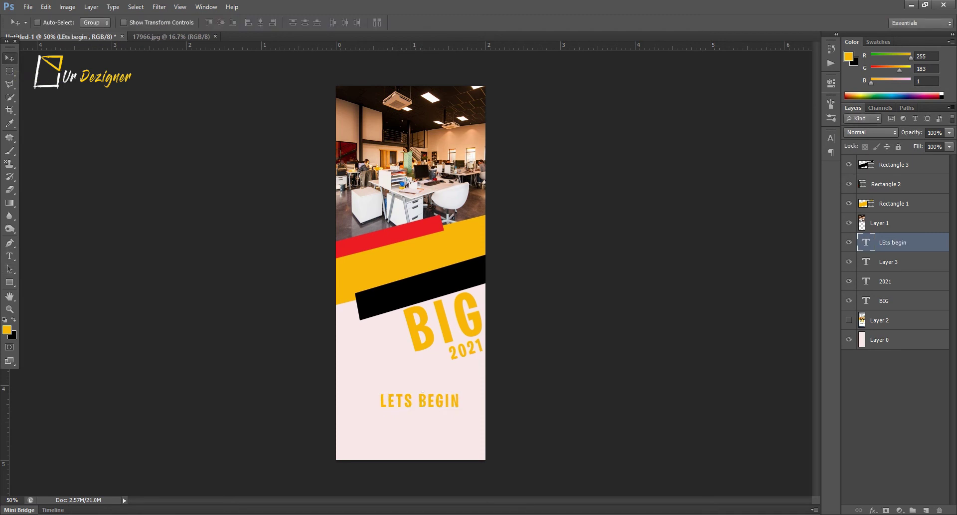
{"action": "left_click_drag", "start_coordinate": [399, 400], "coordinate": [392, 385]}
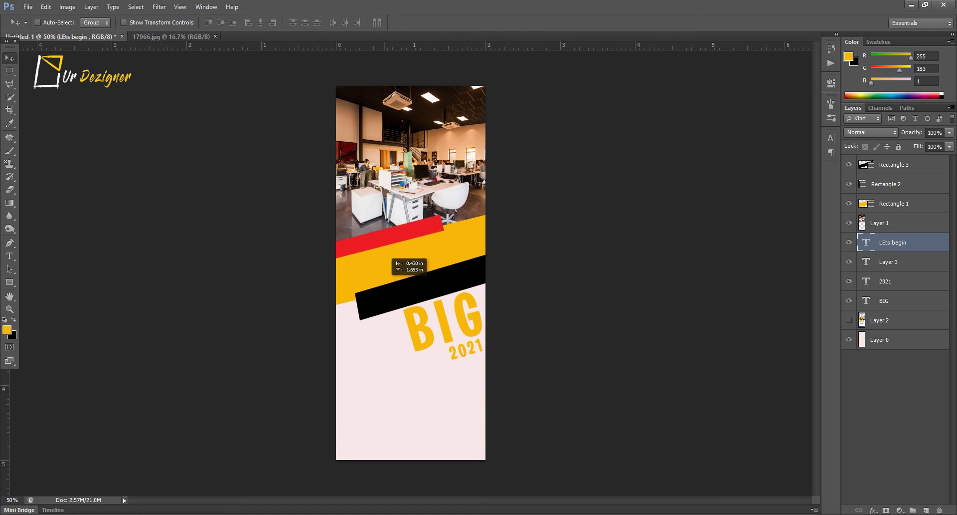
{"action": "left_click_drag", "start_coordinate": [893, 243], "coordinate": [892, 159]}
{"action": "left_click_drag", "start_coordinate": [429, 386], "coordinate": [405, 229]}
{"action": "key", "text": "ctrl+t"}
{"action": "left_click_drag", "start_coordinate": [329, 250], "coordinate": [290, 227]}
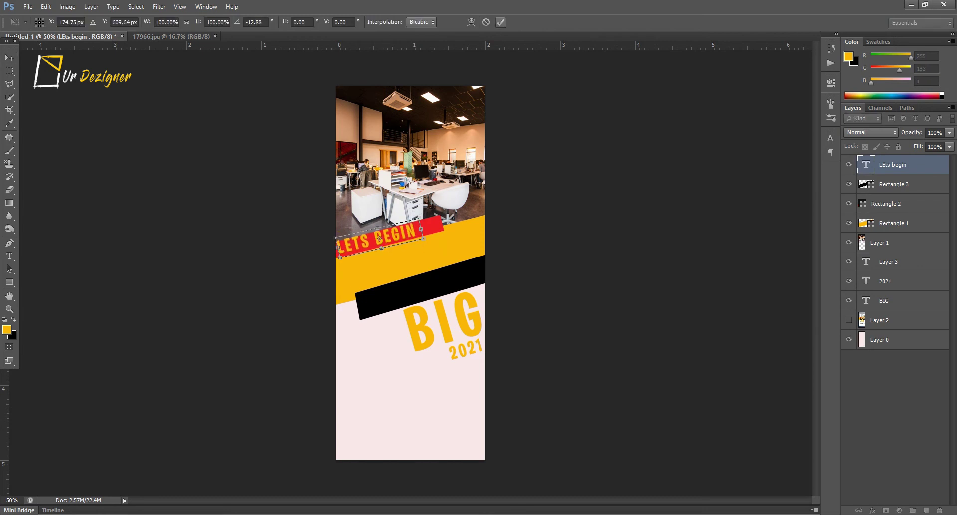
{"action": "left_click", "coordinate": [500, 22]}
Make the label 14 pt white text with All Caps turned off.
{"action": "key", "text": "t"}
{"action": "double_click", "coordinate": [866, 164]}
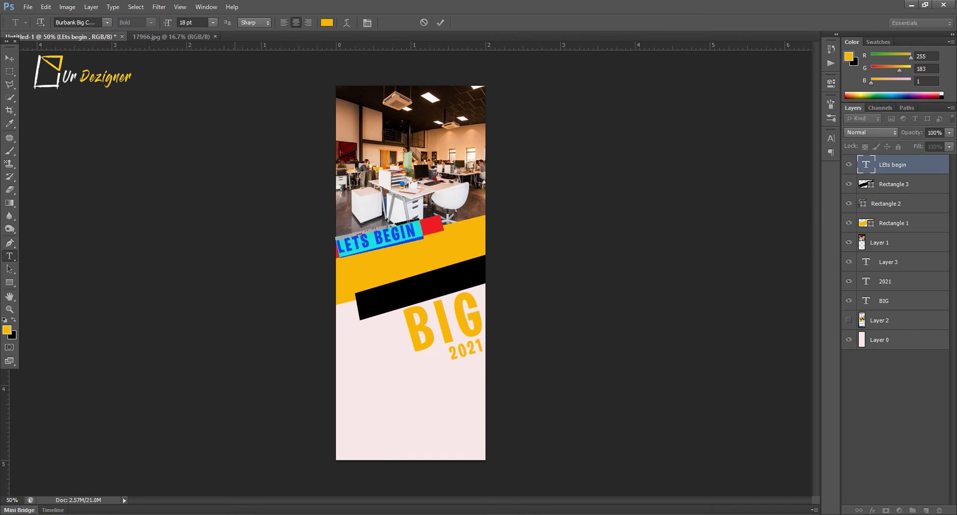
{"action": "left_click", "coordinate": [213, 23]}
{"action": "left_click", "coordinate": [205, 122]}
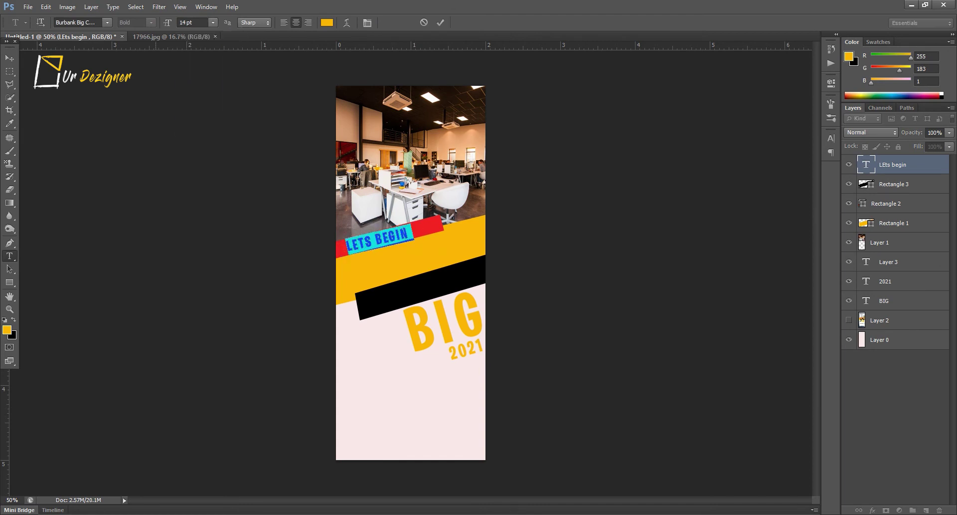
{"action": "left_click", "coordinate": [326, 22]}
{"action": "left_click", "coordinate": [549, 292]}
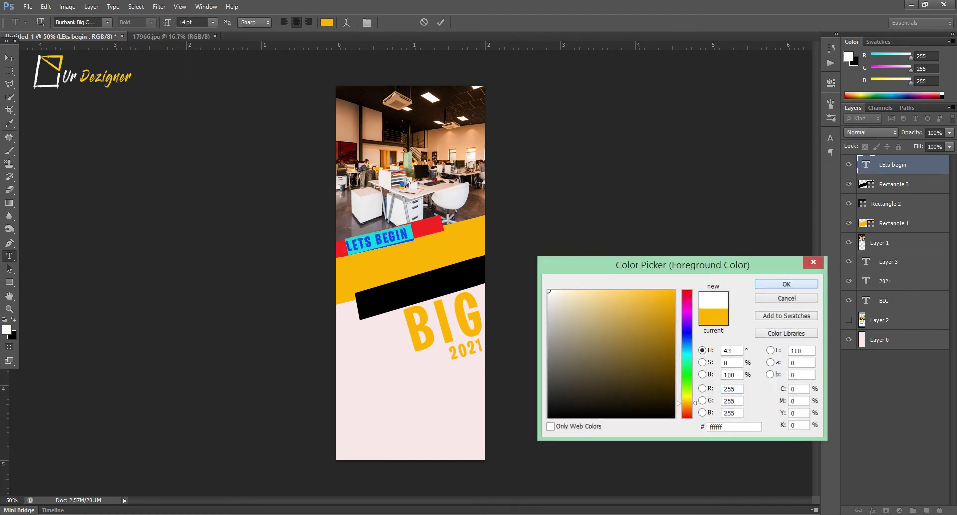
{"action": "left_click", "coordinate": [782, 282]}
{"action": "left_click", "coordinate": [831, 137]}
{"action": "left_click", "coordinate": [742, 213]}
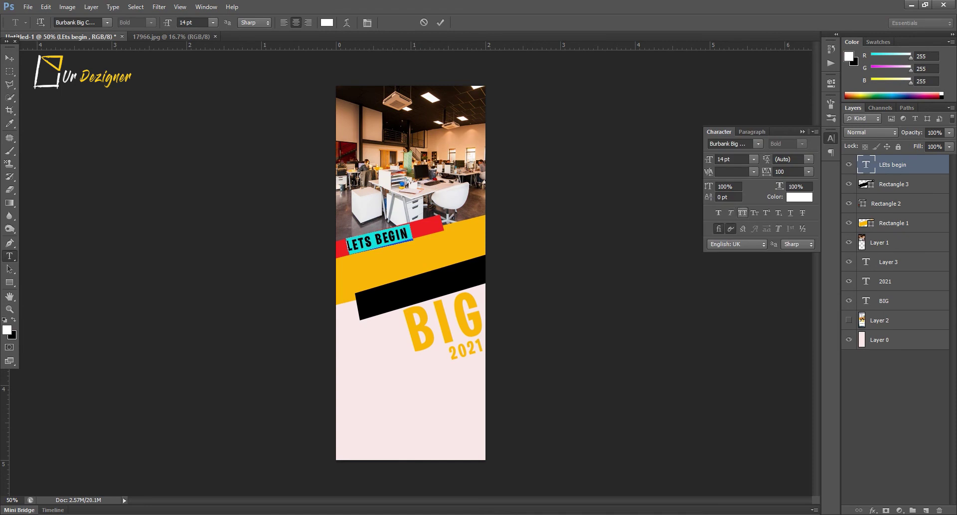
Correct the label's letters to read 'Lets Begin' and shrink it to 13 pt.
{"action": "left_click", "coordinate": [392, 241]}
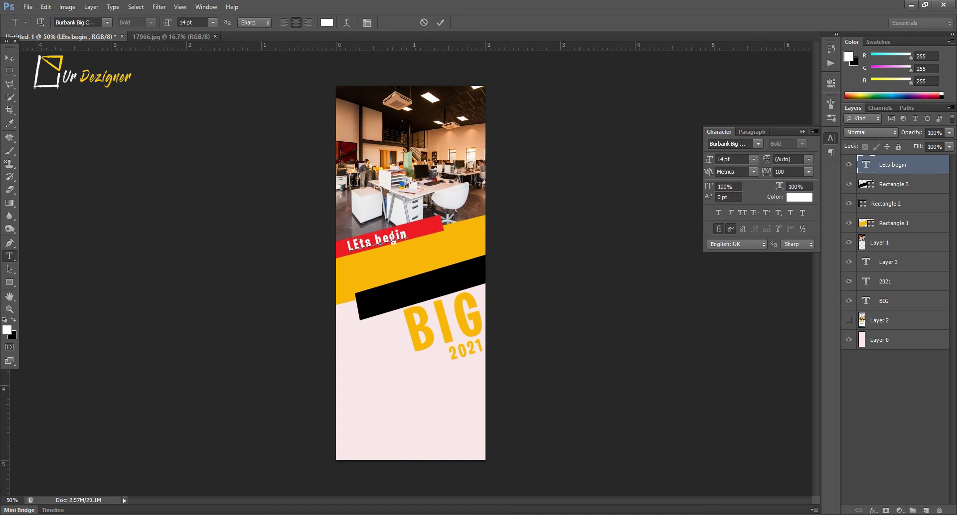
{"action": "key", "text": "BackSpace"}
{"action": "type", "text": "e"}
{"action": "key", "text": "BackSpace"}
{"action": "type", "text": "B"}
{"action": "left_click", "coordinate": [10, 58]}
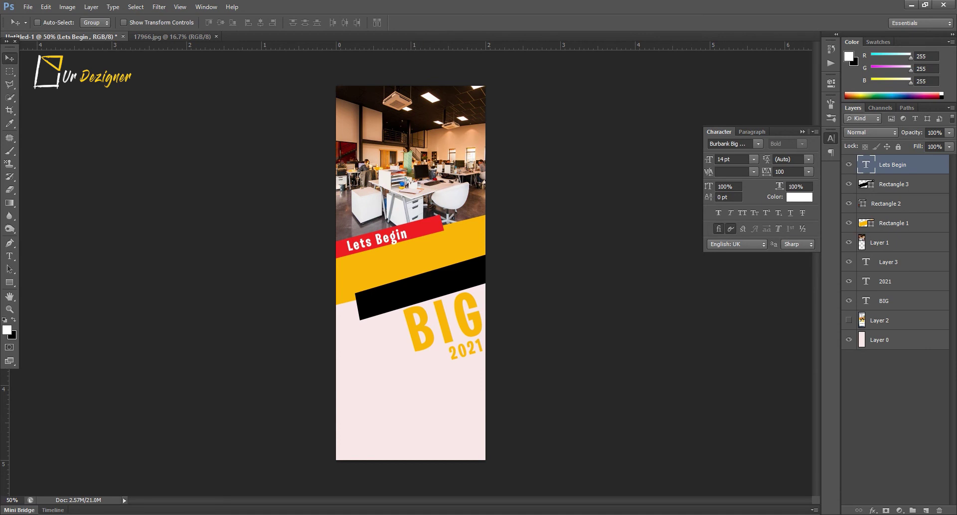
{"action": "key", "text": "Down"}
{"action": "left_click", "coordinate": [9, 256]}
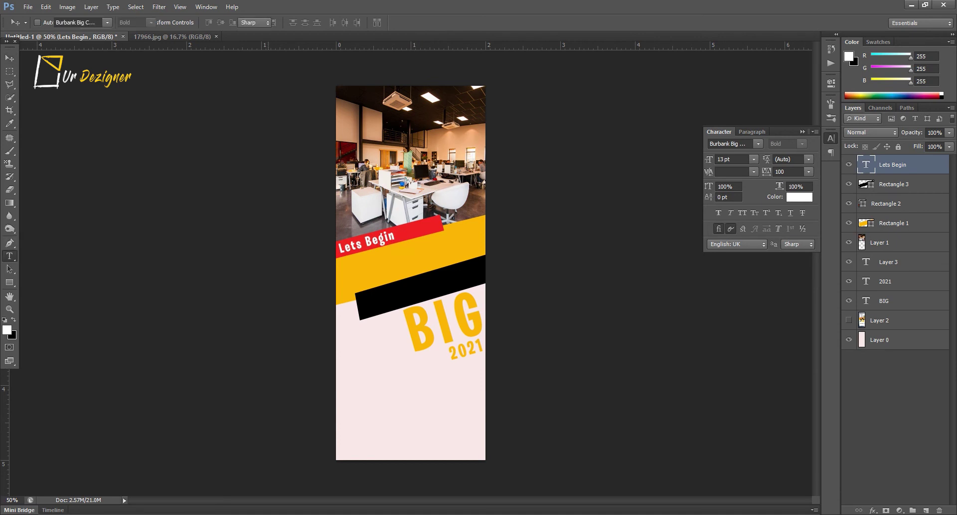
{"action": "left_click", "coordinate": [386, 391]}
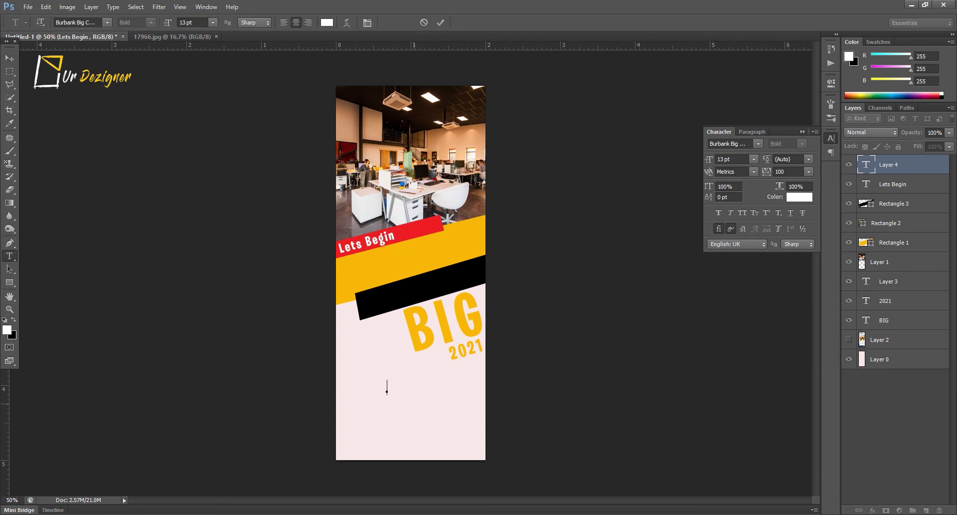
Type 'THE NEW WORLD' in All Caps, black, 24 pt, with tracking 25.
{"action": "type", "text": "the NEW"}
{"action": "type", "text": " WORLD"}
{"action": "key", "text": "ctrl+a"}
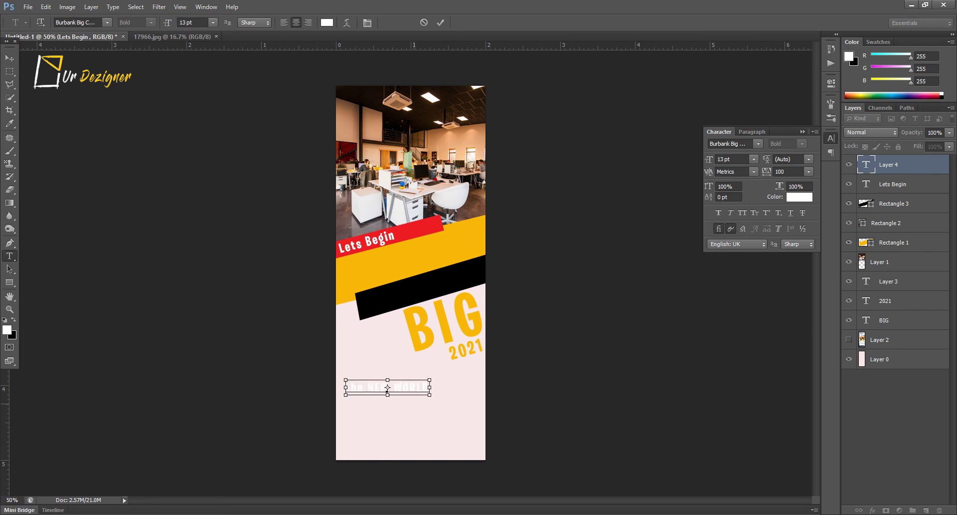
{"action": "left_click", "coordinate": [742, 212]}
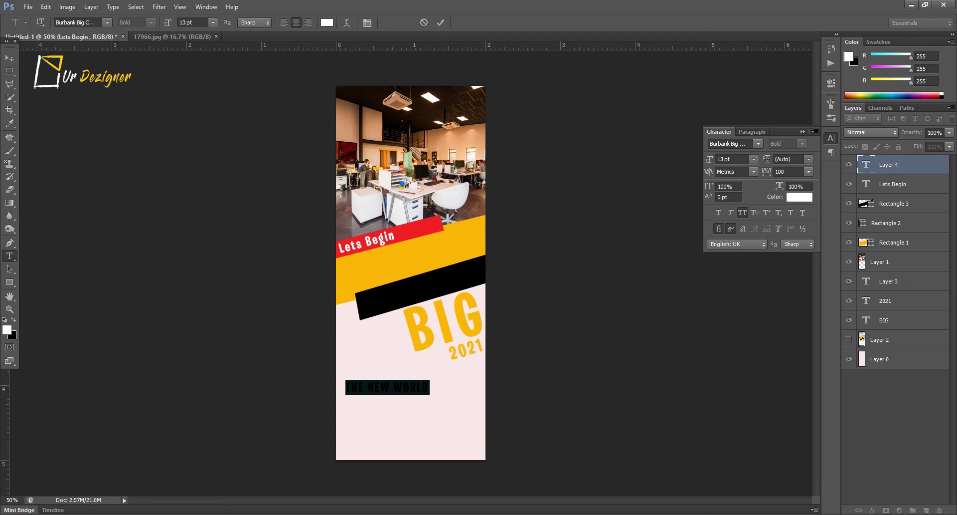
{"action": "key", "text": "x"}
{"action": "left_click", "coordinate": [213, 23]}
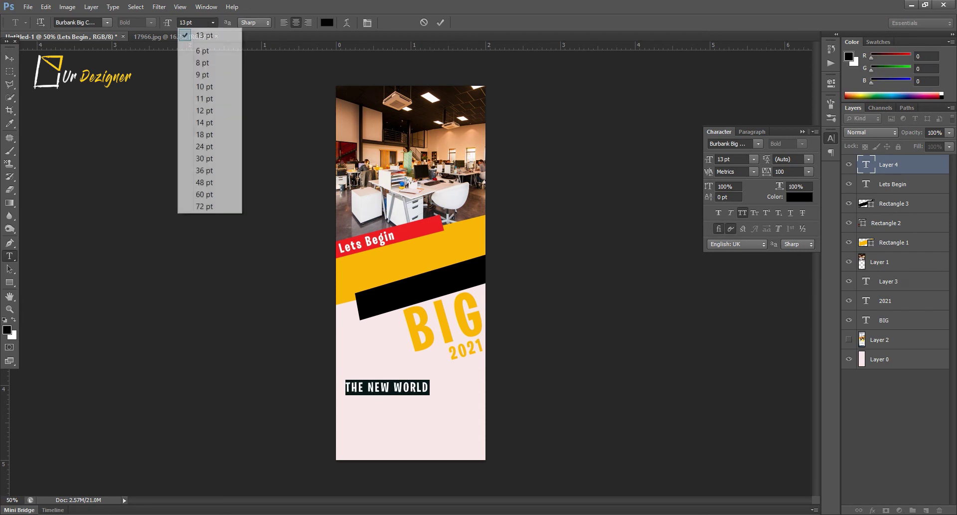
{"action": "left_click", "coordinate": [202, 146]}
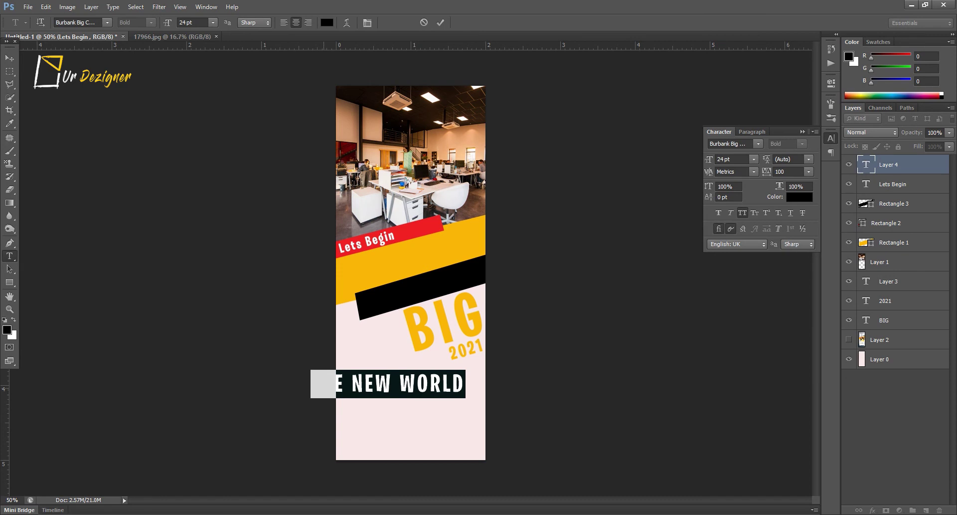
{"action": "left_click", "coordinate": [441, 23]}
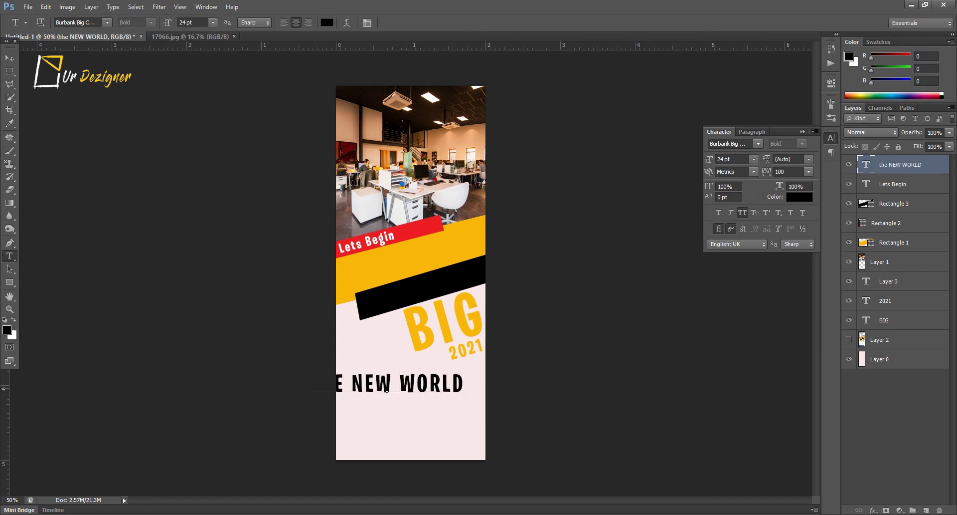
{"action": "left_click", "coordinate": [809, 172]}
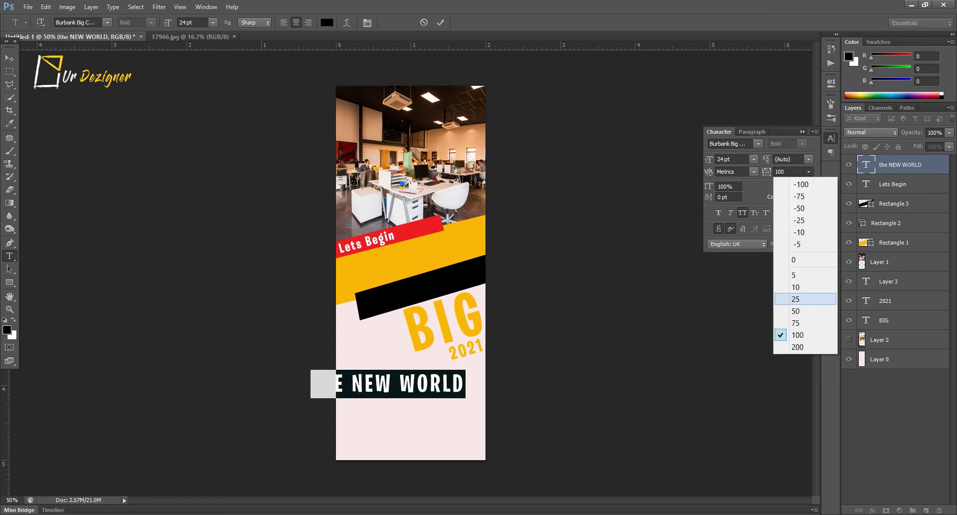
{"action": "left_click", "coordinate": [798, 298]}
Move the headline onto the yellow band and rotate it about -15° to match.
{"action": "left_click", "coordinate": [10, 58]}
{"action": "left_click_drag", "start_coordinate": [394, 384], "coordinate": [414, 264]}
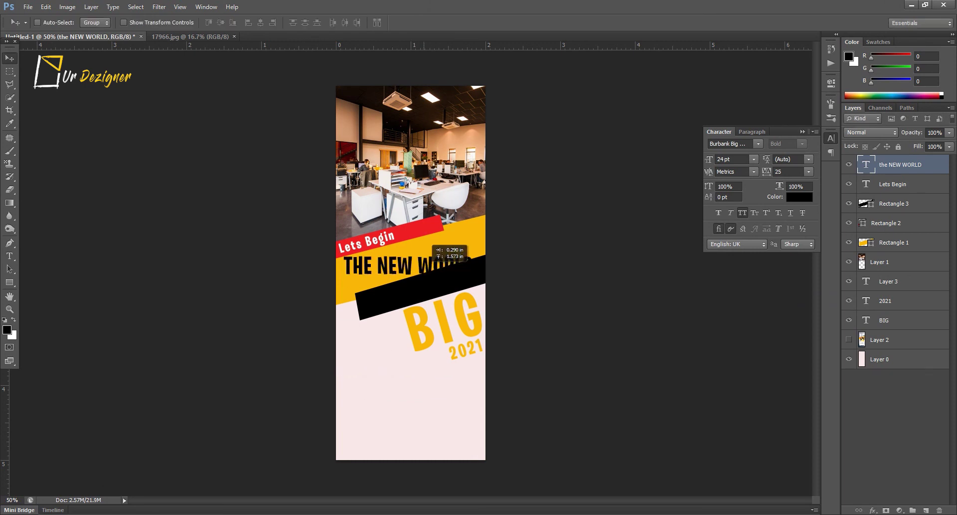
{"action": "key", "text": "ctrl+t"}
{"action": "left_click_drag", "start_coordinate": [324, 247], "coordinate": [318, 274]}
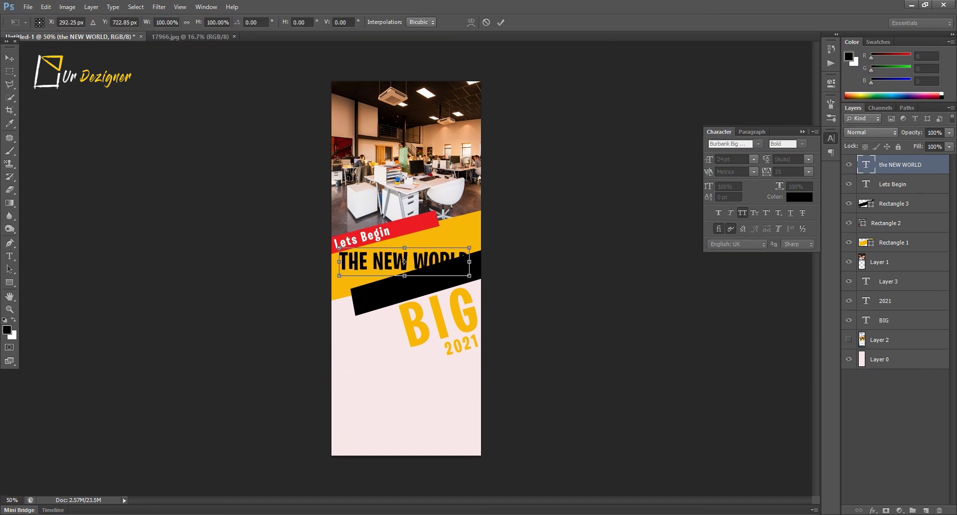
{"action": "left_click_drag", "start_coordinate": [404, 261], "coordinate": [404, 257]}
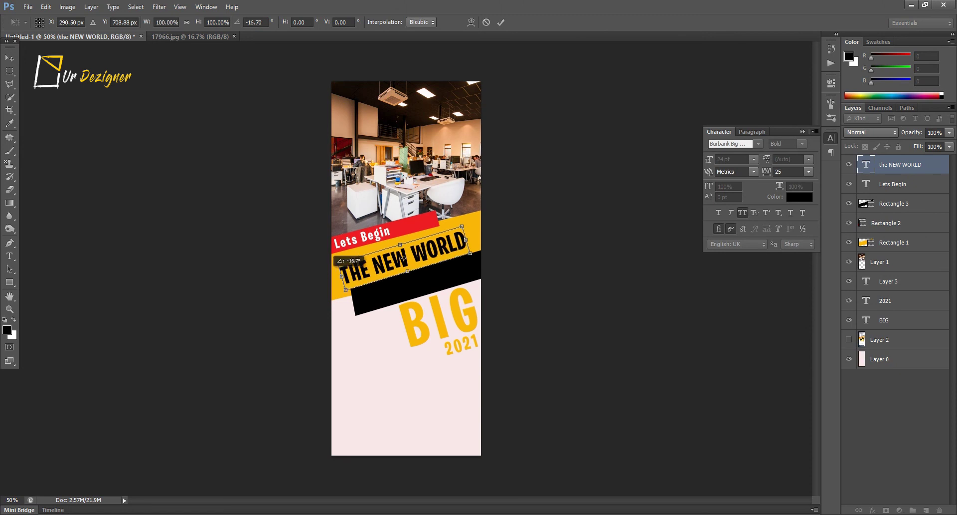
{"action": "left_click", "coordinate": [501, 22]}
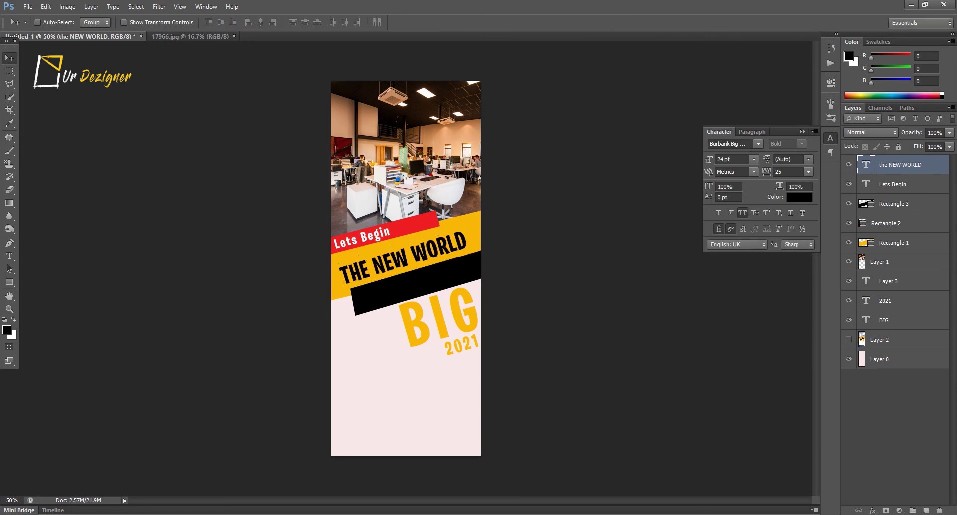
Enlarge the headline to 26 pt and nudge it slightly right and down.
{"action": "key", "text": "t"}
{"action": "left_click", "coordinate": [409, 254]}
{"action": "key", "text": "ctrl+a"}
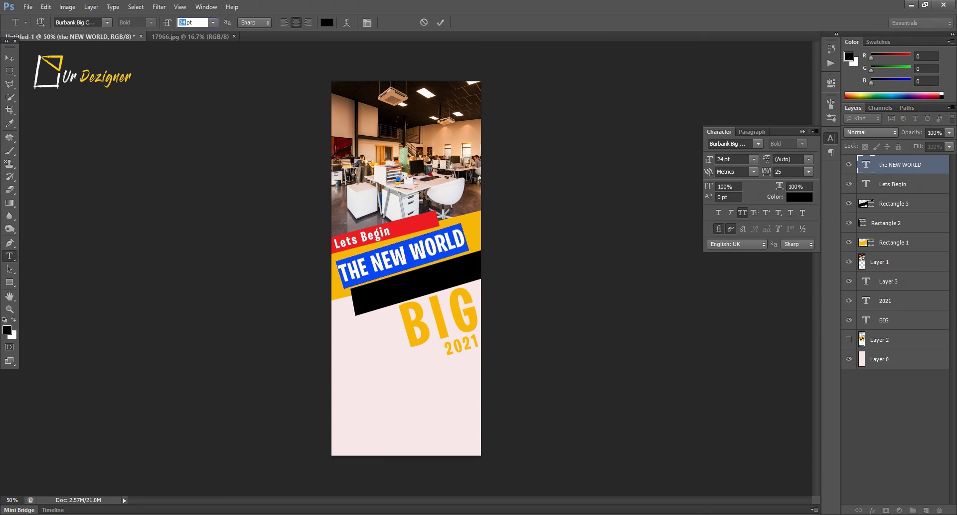
{"action": "type", "text": "26"}
{"action": "key", "text": "Return"}
{"action": "key", "text": "ctrl+Return"}
{"action": "key", "text": "v"}
{"action": "left_click_drag", "start_coordinate": [401, 232], "coordinate": [407, 238]}
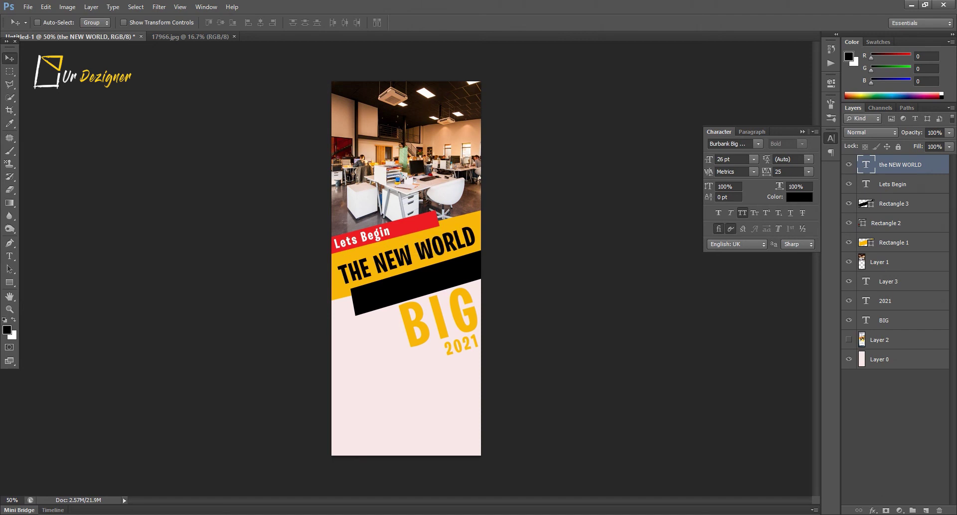
{"action": "key", "text": "ctrl+t"}
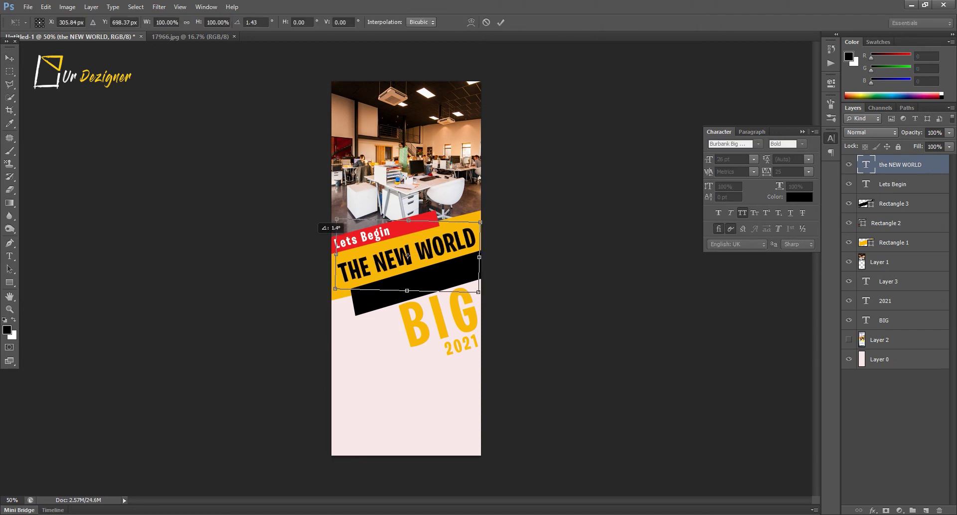
{"action": "key", "text": "Return"}
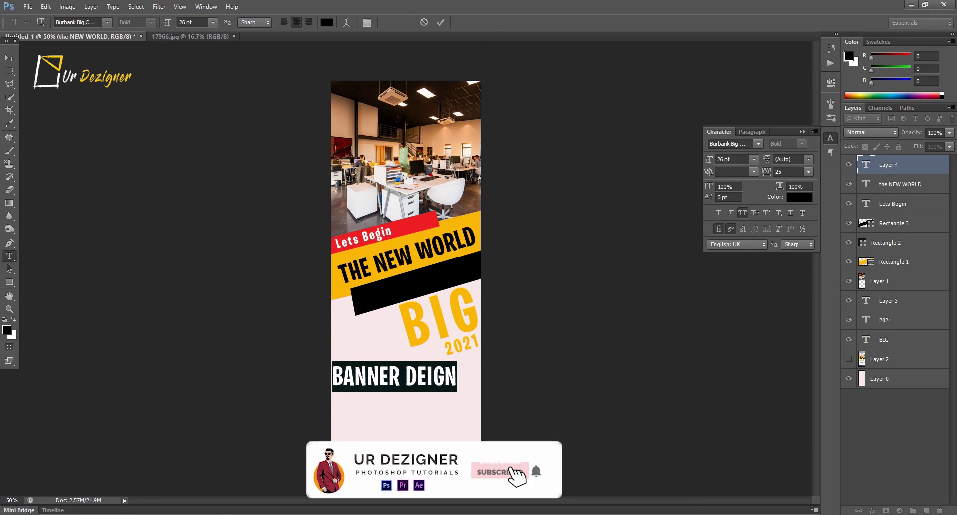
Make BANNER DEIGN white, move it onto the black bar and tilt it to match.
{"action": "key", "text": "x"}
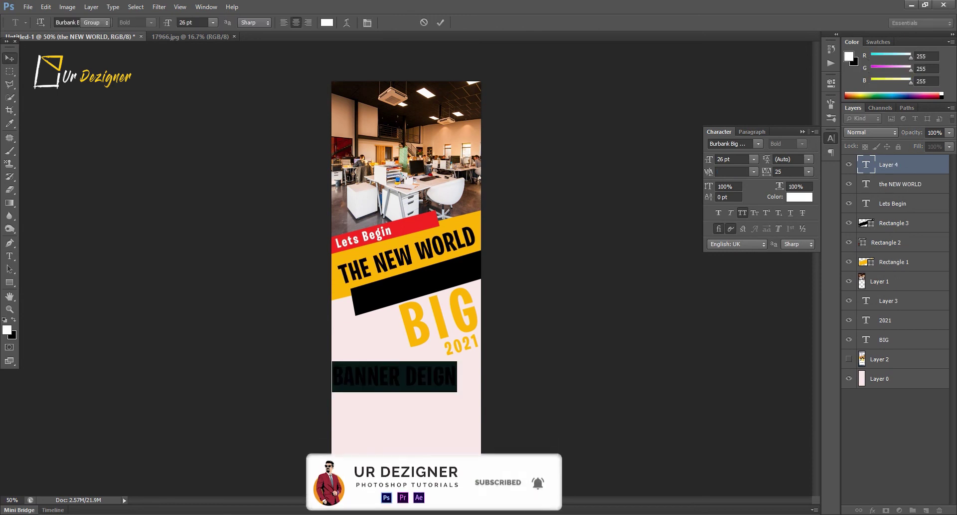
{"action": "key", "text": "ctrl+Return"}
{"action": "key", "text": "v"}
{"action": "left_click_drag", "start_coordinate": [394, 374], "coordinate": [407, 272]}
{"action": "key", "text": "ctrl+t"}
{"action": "left_click_drag", "start_coordinate": [486, 299], "coordinate": [491, 269]}
{"action": "left_click_drag", "start_coordinate": [413, 272], "coordinate": [417, 285]}
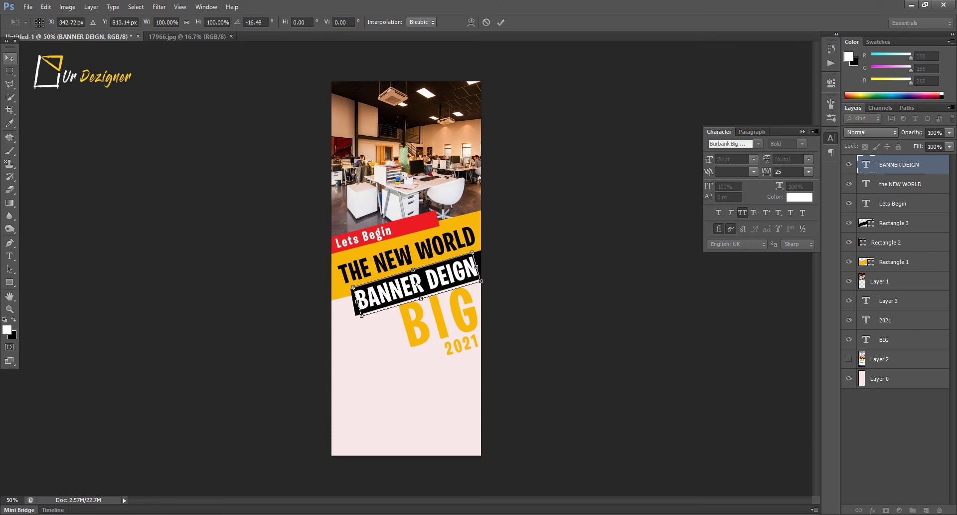
{"action": "key", "text": "v"}
{"action": "key", "text": "Return"}
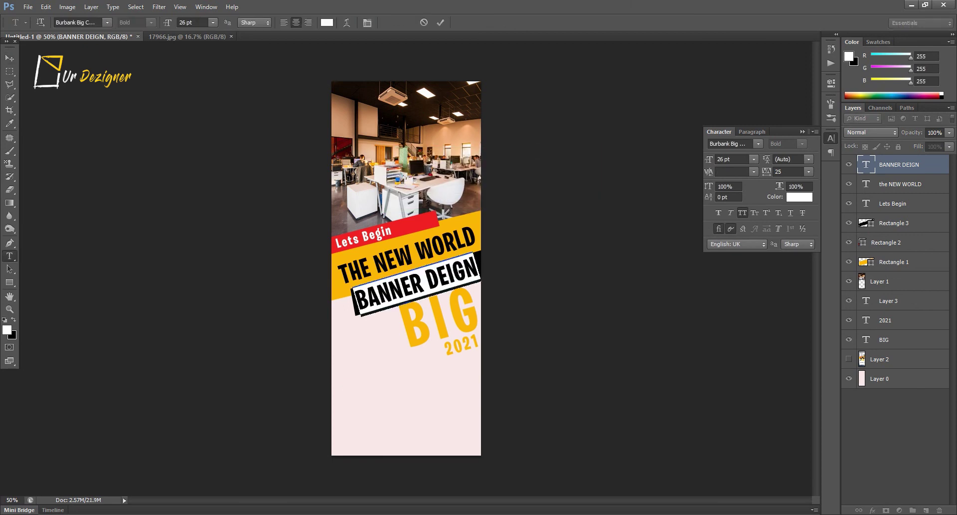
Set BANNER DEIGN to 18 pt with 200 tracking and nudge it into place on the band.
{"action": "left_click", "coordinate": [213, 22]}
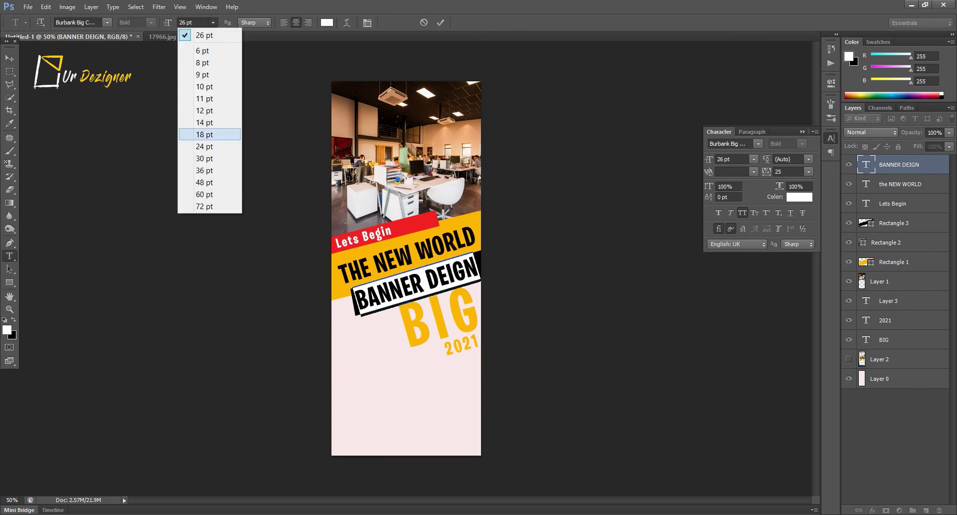
{"action": "left_click", "coordinate": [205, 134]}
{"action": "key", "text": "ctrl+Return"}
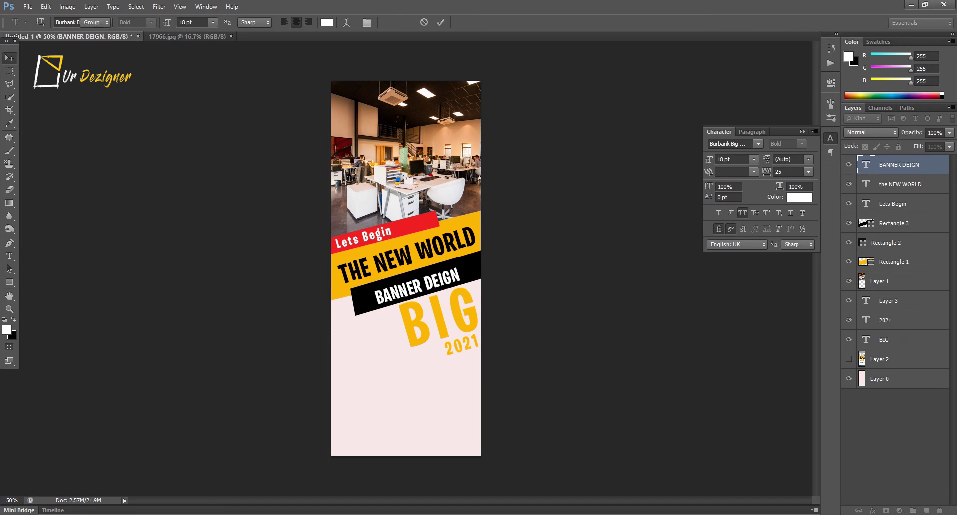
{"action": "key", "text": "v"}
{"action": "key", "text": "shift+Up"}
{"action": "key", "text": "shift+Up"}
{"action": "key", "text": "shift+Right"}
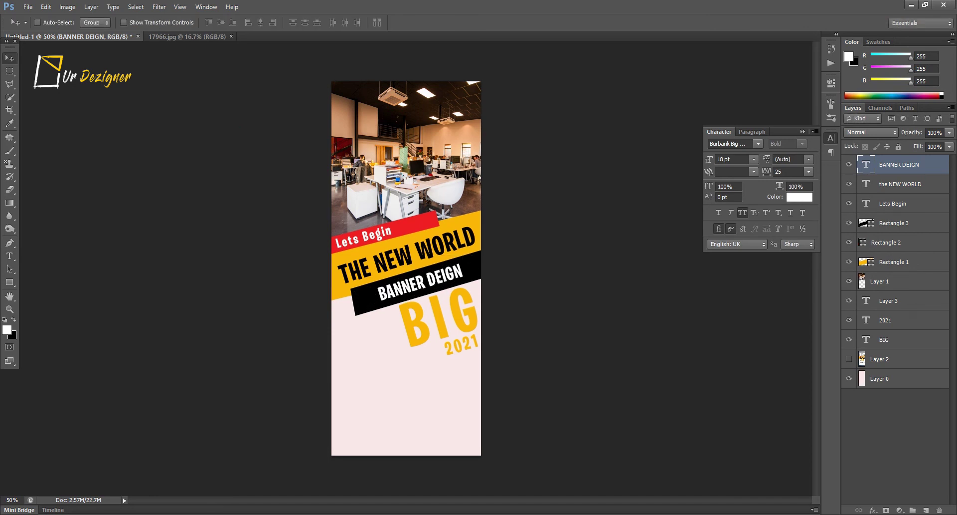
{"action": "double_click", "coordinate": [866, 164]}
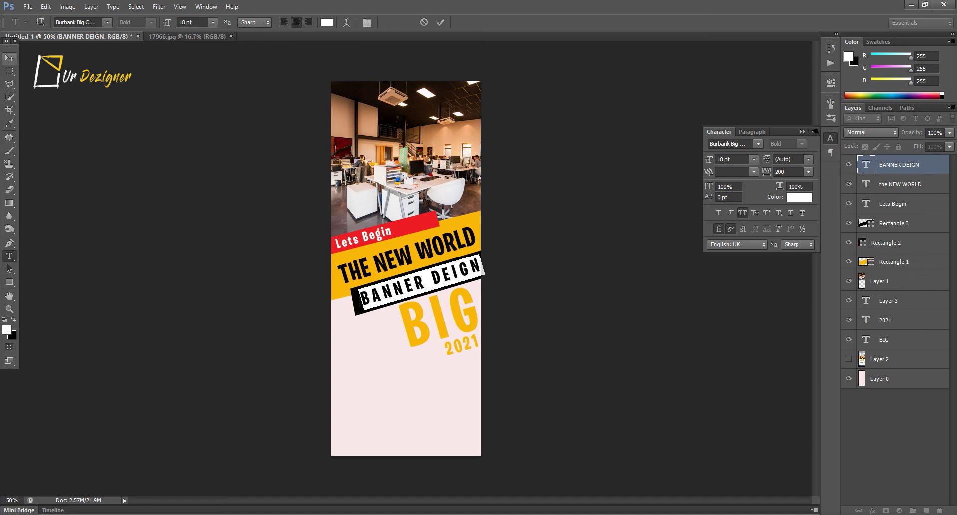
{"action": "left_click", "coordinate": [809, 171]}
{"action": "left_click", "coordinate": [793, 348]}
{"action": "left_click", "coordinate": [10, 58]}
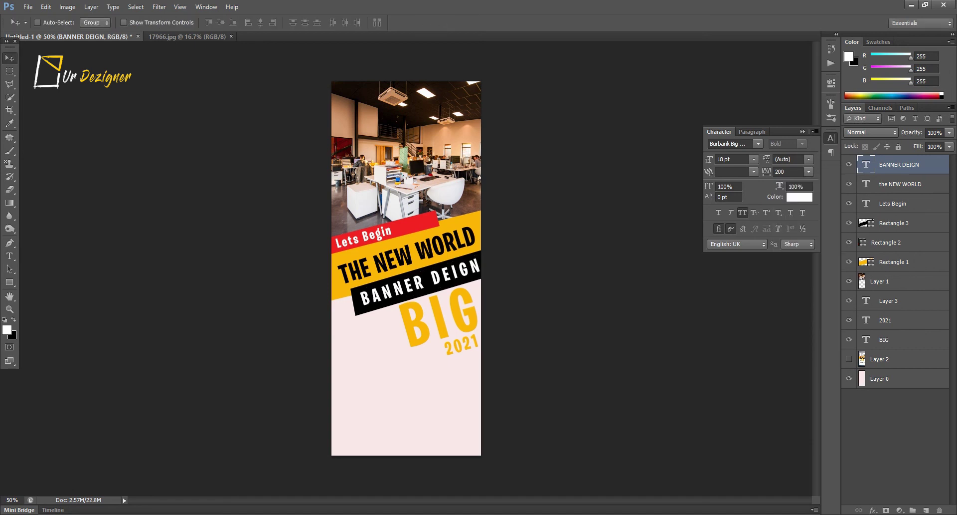
{"action": "key", "text": "Left"}
{"action": "key", "text": "Left"}
{"action": "key", "text": "Left"}
{"action": "key", "text": "Left"}
{"action": "key", "text": "Left"}
{"action": "key", "text": "Left"}
{"action": "key", "text": "Left"}
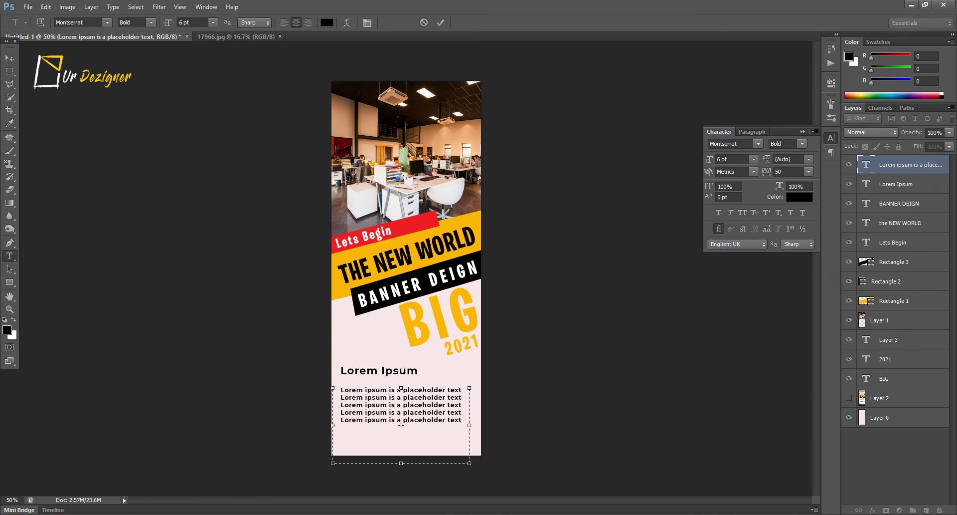
Commit the placeholder paragraph and nudge it up and right beneath the Lorem Ipsum heading.
{"action": "left_click", "coordinate": [9, 58]}
{"action": "left_click_drag", "start_coordinate": [379, 394], "coordinate": [379, 389]}
{"action": "key", "text": "Right"}
{"action": "key", "text": "Right"}
{"action": "key", "text": "Right"}
{"action": "left_click", "coordinate": [803, 131]}
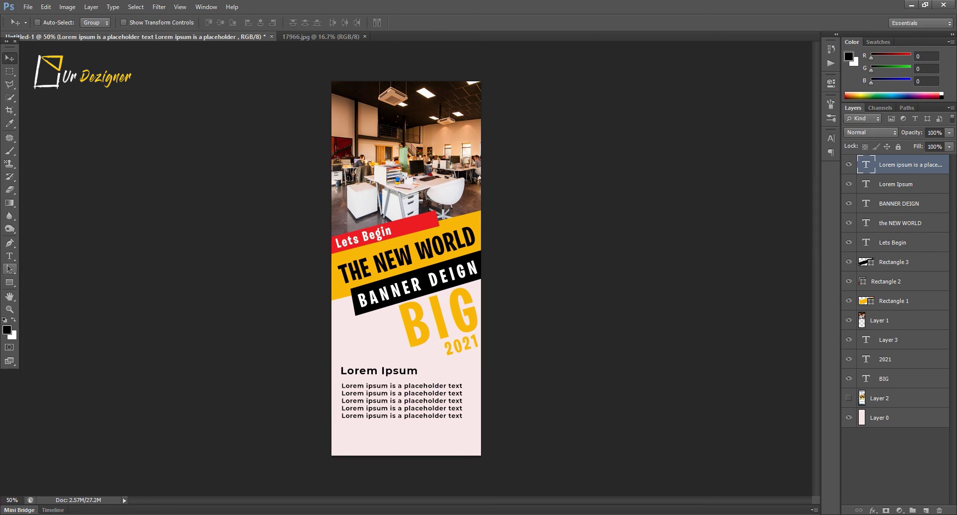
{"action": "left_click", "coordinate": [10, 281]}
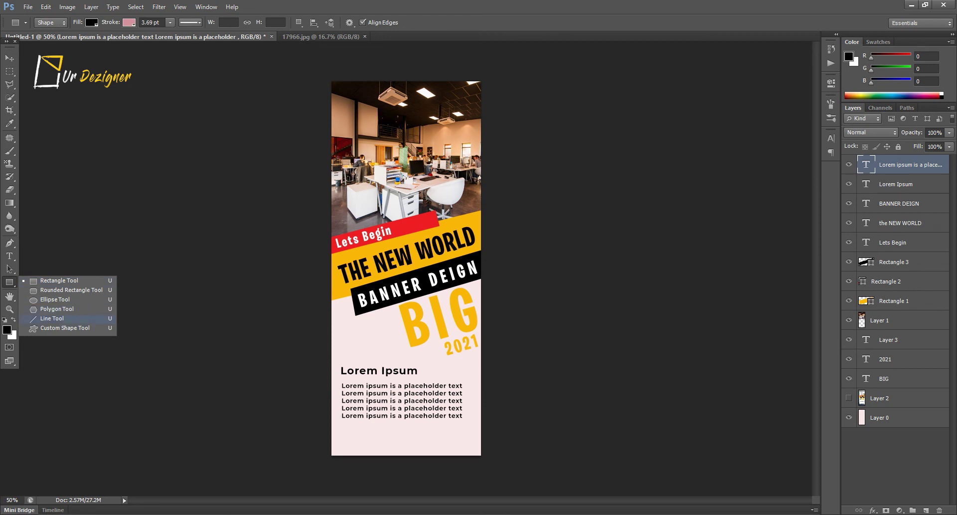
Draw a 4 px horizontal line below the placeholder paragraph with the Line Tool.
{"action": "left_click", "coordinate": [52, 319]}
{"action": "left_click_drag", "start_coordinate": [329, 430], "coordinate": [484, 430]}
{"action": "double_click", "coordinate": [387, 22]}
{"action": "key", "text": "Return"}
{"action": "key", "text": "ctrl+bracketleft"}
{"action": "key", "text": "ctrl+bracketleft"}
{"action": "key", "text": "ctrl+bracketleft"}
{"action": "left_click", "coordinate": [9, 58]}
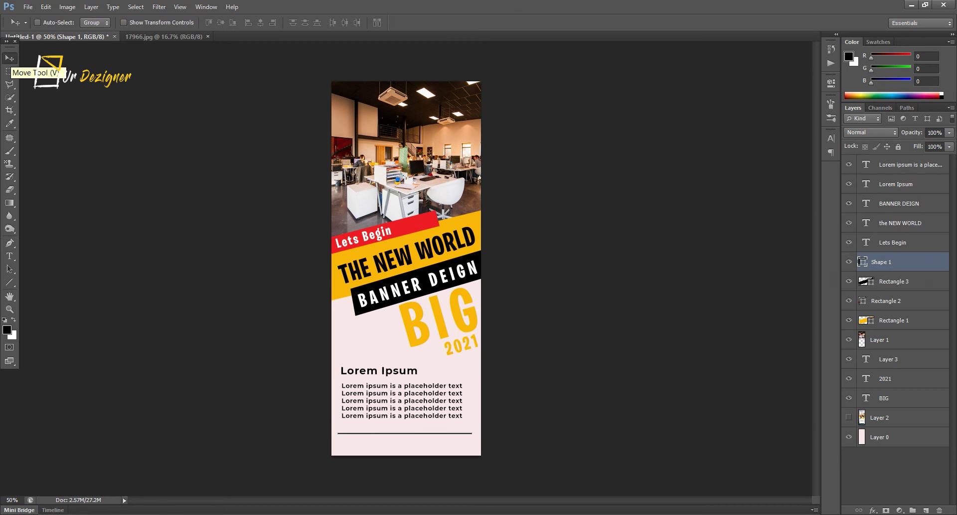
Rename the new line's layer to 'Line'.
{"action": "double_click", "coordinate": [884, 261]}
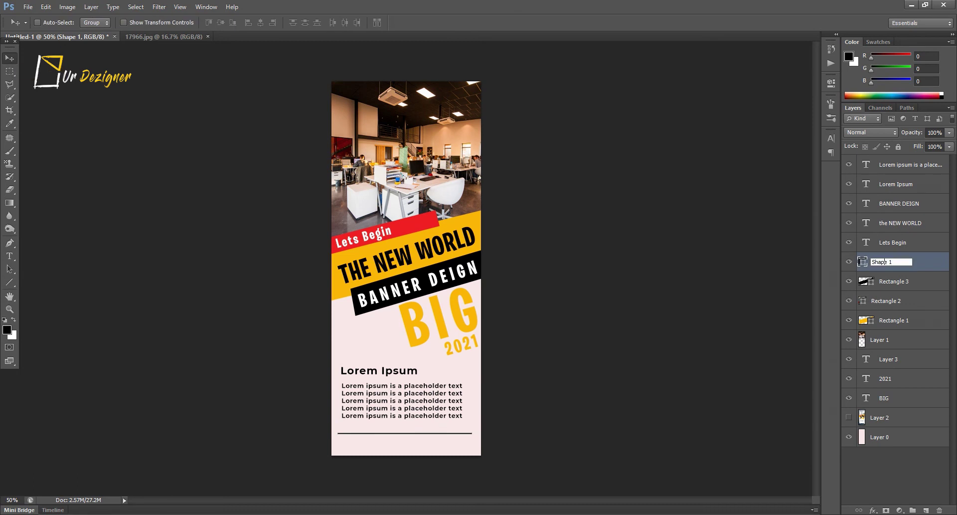
{"action": "type", "text": "line"}
{"action": "key", "text": "ctrl+a"}
{"action": "type", "text": "Line"}
{"action": "key", "text": "Return"}
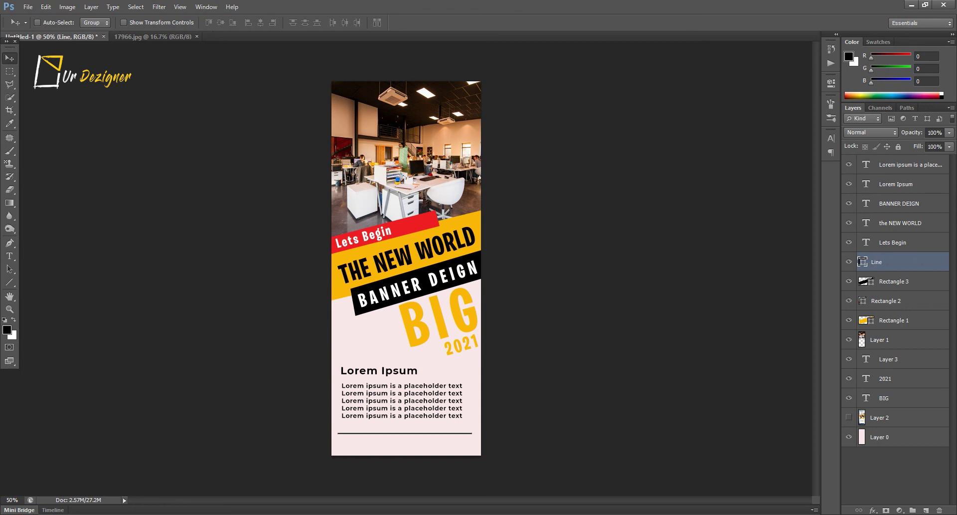
{"action": "key", "text": "t"}
{"action": "left_click", "coordinate": [371, 440]}
Type the footer 'Creative Design Agency | UR Dezigner |' and centre it beneath the line.
{"action": "type", "text": "Creative Design Agency "}
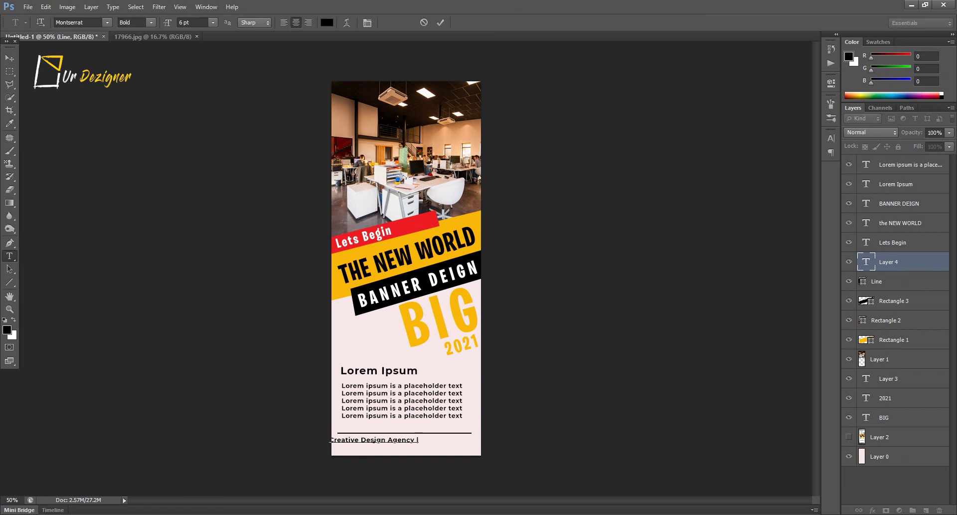
{"action": "type", "text": " UR Dezigner |"}
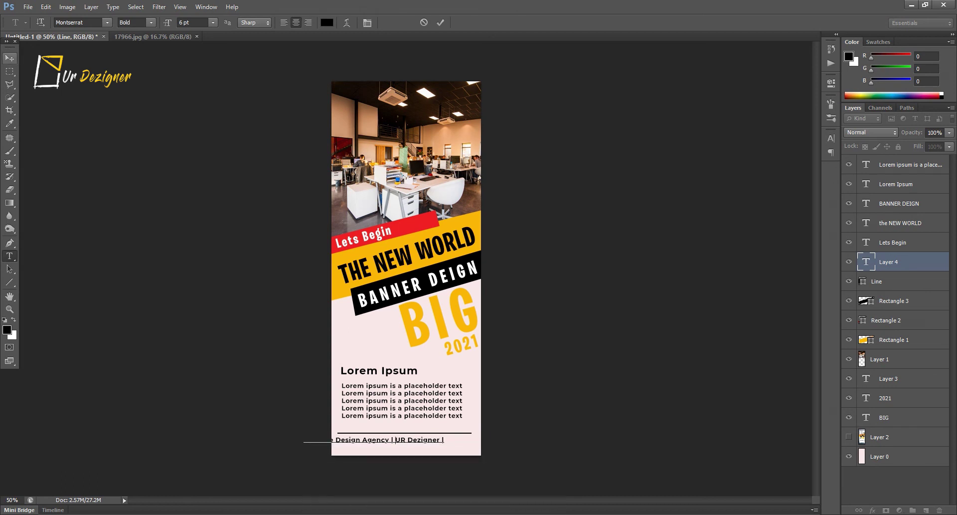
{"action": "left_click", "coordinate": [10, 58]}
{"action": "left_click_drag", "start_coordinate": [375, 424], "coordinate": [407, 422]}
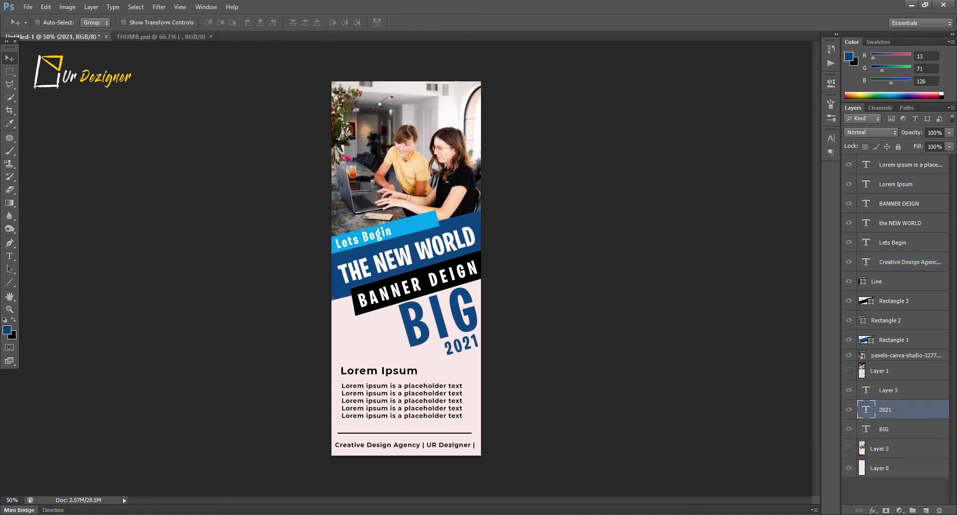
Swap the top photo visibility to the two-women image and check Rectangle 1's fill colour.
{"action": "left_click", "coordinate": [849, 354]}
{"action": "left_click", "coordinate": [849, 370]}
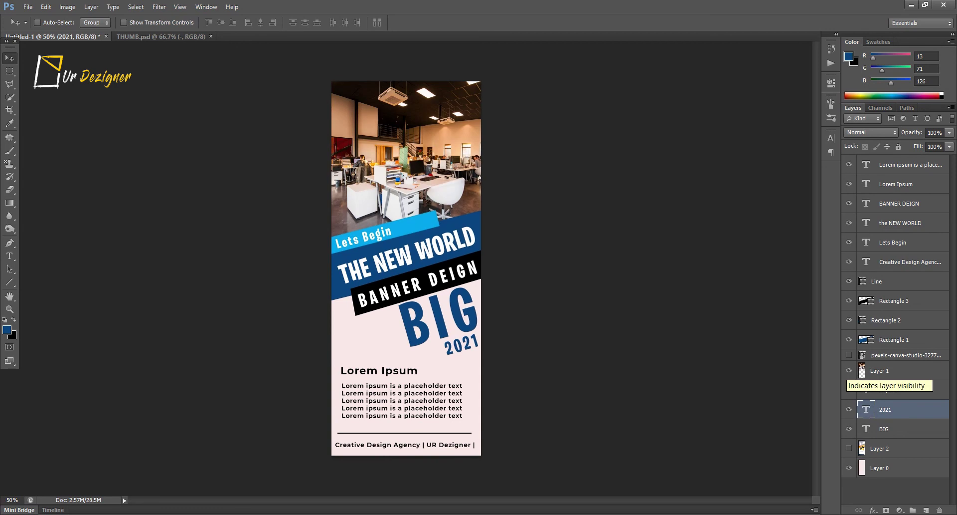
{"action": "double_click", "coordinate": [866, 339]}
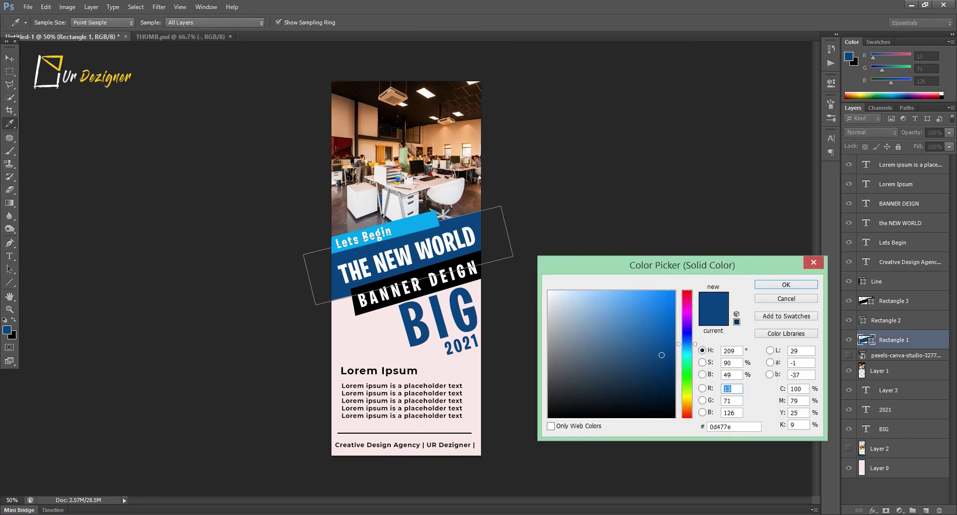
{"action": "key", "text": "Return"}
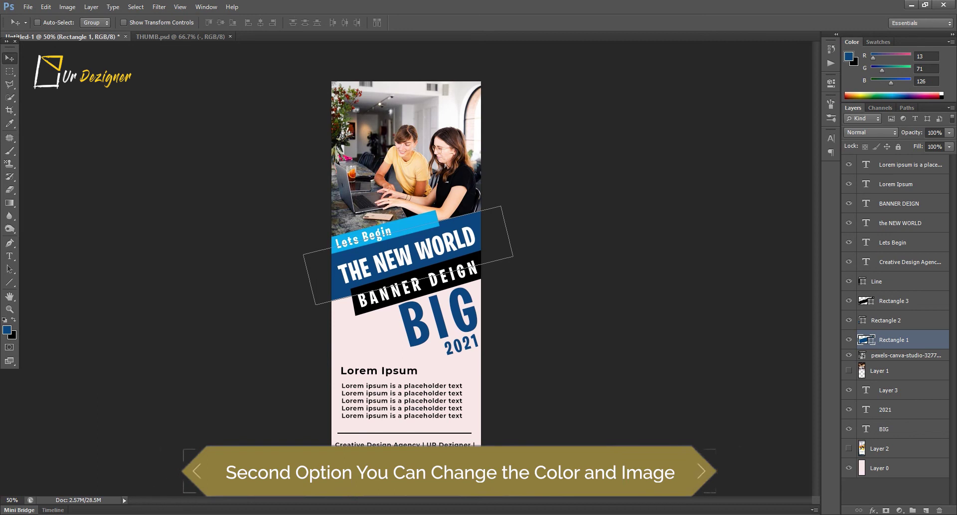
Open Blending Options for the black band's layer, Rectangle 3.
{"action": "left_click", "coordinate": [892, 301]}
{"action": "right_click", "coordinate": [866, 301]}
{"action": "left_click", "coordinate": [833, 47]}
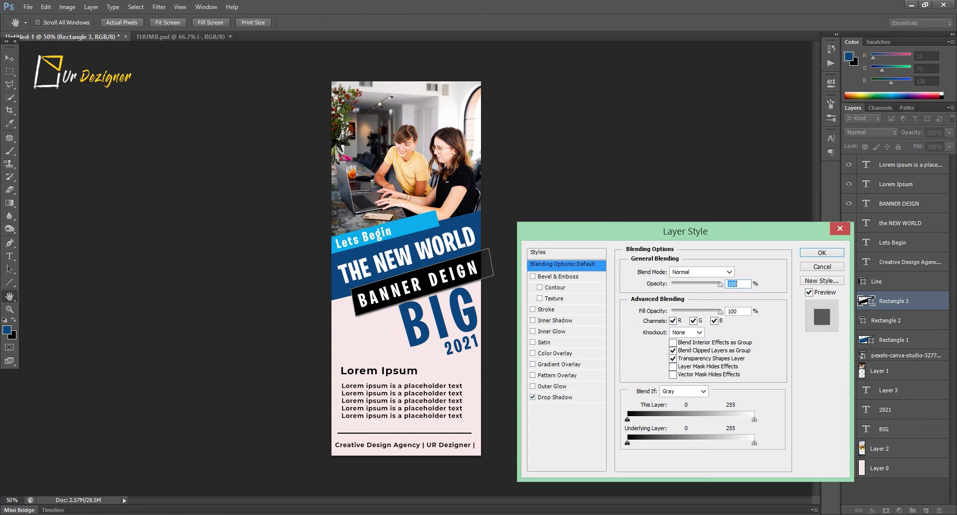
Set Rectangle 3 to 75% opacity and add a Drop Shadow effect.
{"action": "type", "text": "75"}
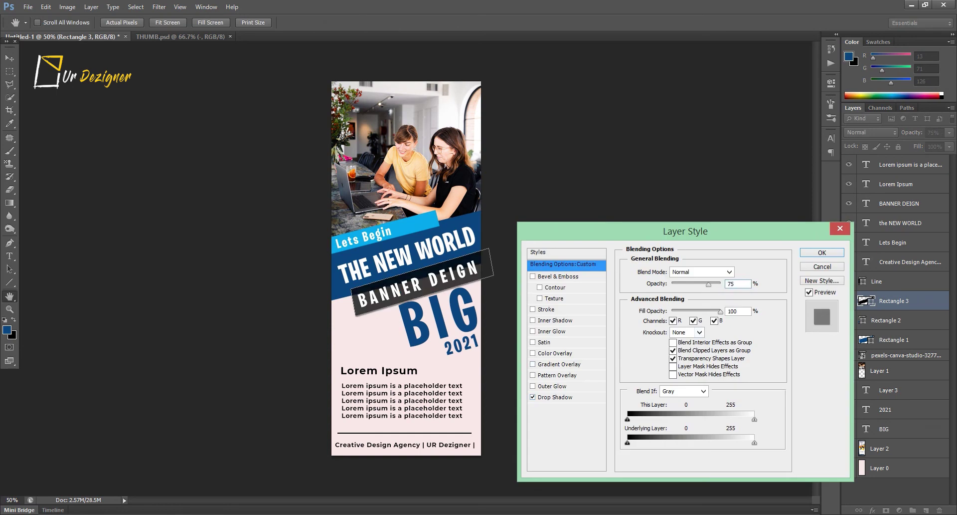
{"action": "left_click", "coordinate": [555, 397]}
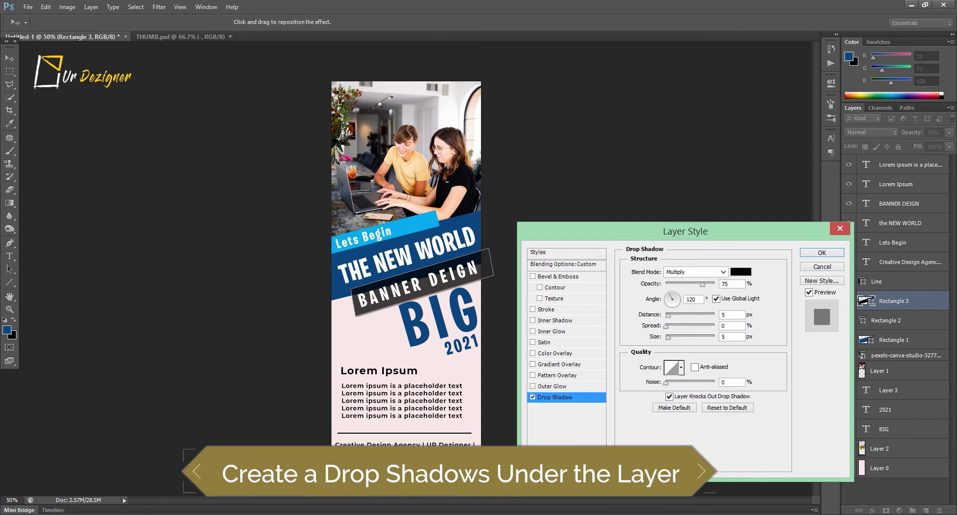
{"action": "double_click", "coordinate": [725, 283]}
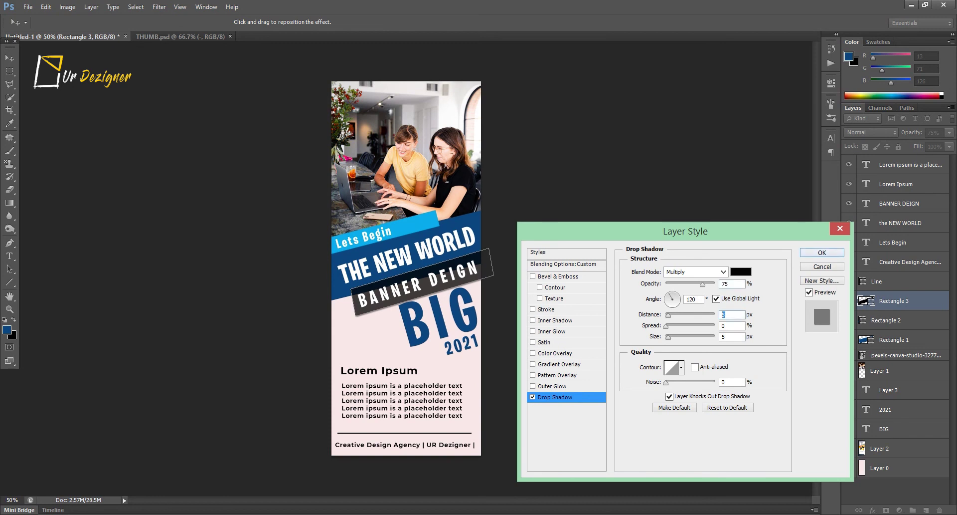
{"action": "type", "text": "2"}
{"action": "key", "text": "Return"}
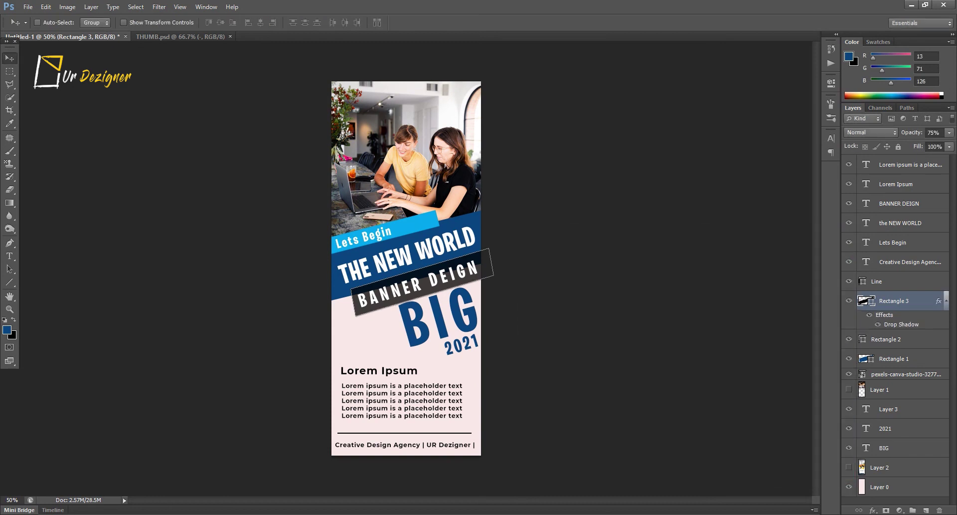
{"action": "left_click", "coordinate": [946, 300]}
{"action": "left_click", "coordinate": [897, 281]}
Copy Rectangle 3's drop shadow style and paste it onto Rectangle 2.
{"action": "right_click", "coordinate": [881, 300]}
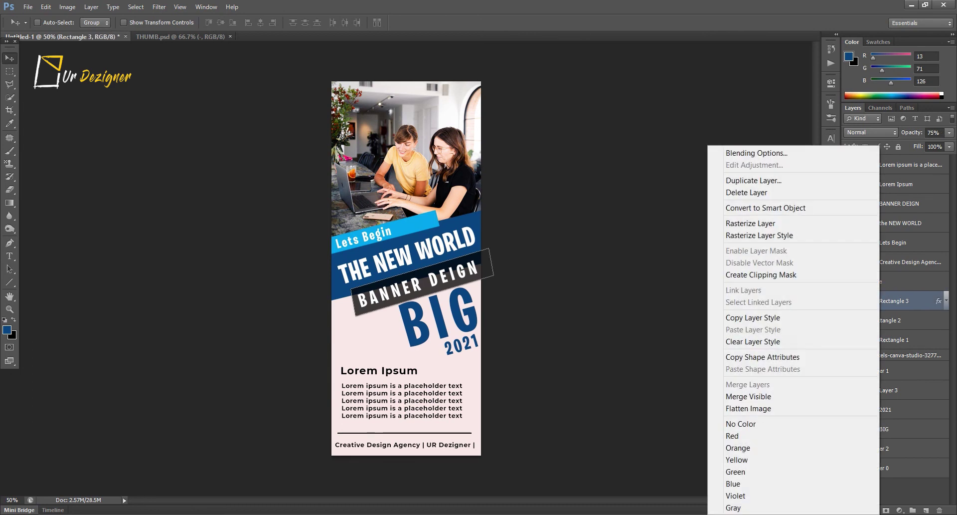
{"action": "left_click", "coordinate": [747, 317]}
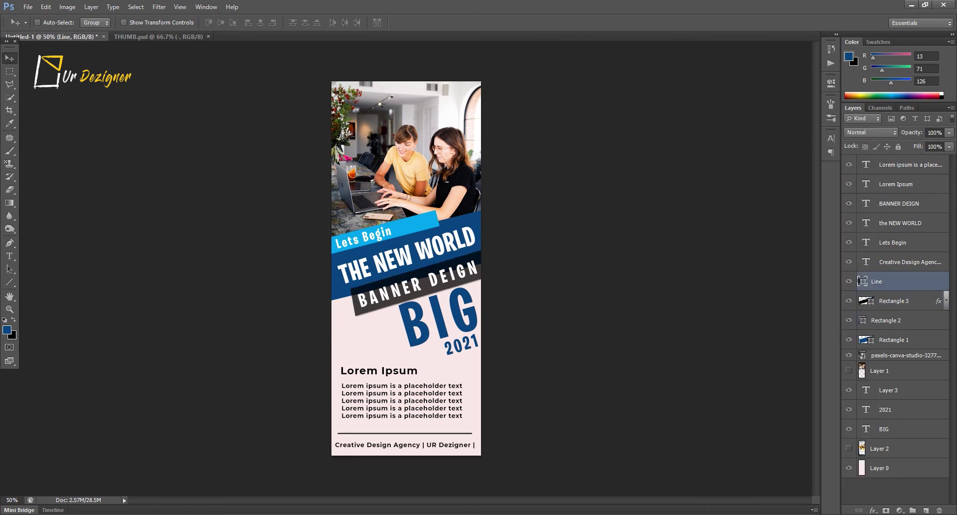
{"action": "left_click", "coordinate": [849, 339]}
{"action": "left_click", "coordinate": [849, 320]}
{"action": "right_click", "coordinate": [873, 320]}
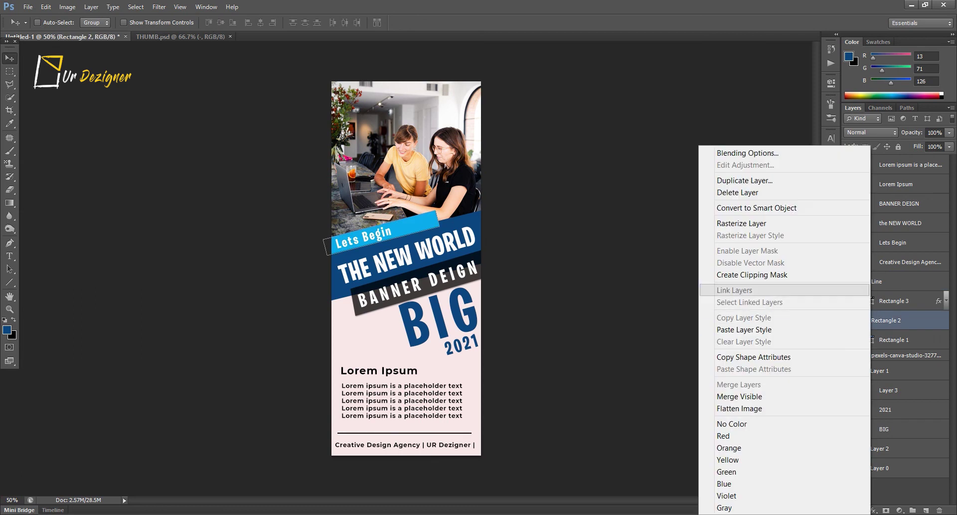
{"action": "left_click", "coordinate": [744, 329]}
{"action": "left_click", "coordinate": [946, 320]}
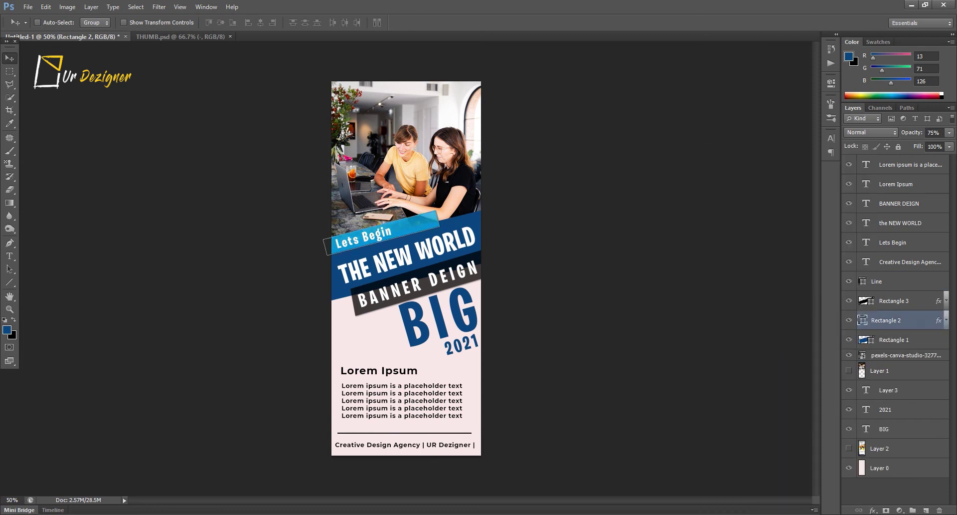
Raise Rectangle 3's opacity back to 100%.
{"action": "key", "text": "alt+bracketright"}
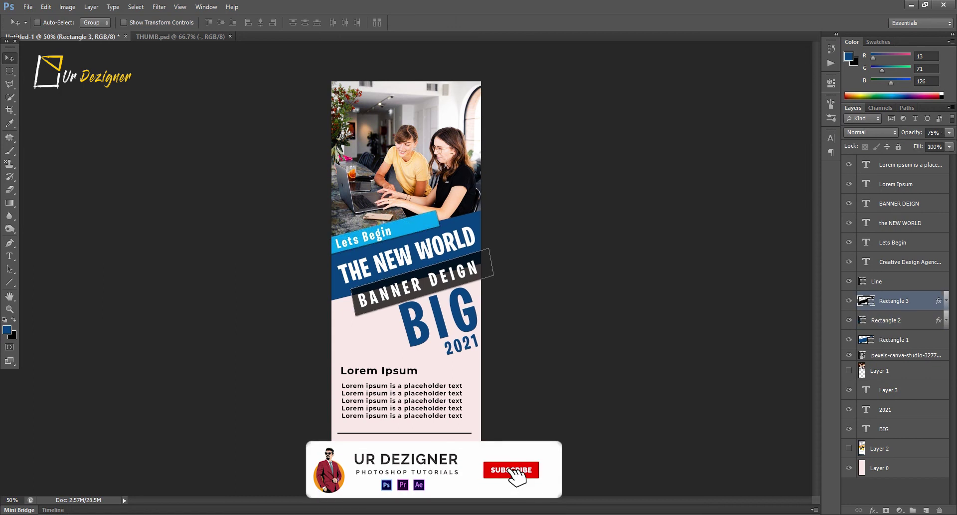
{"action": "left_click", "coordinate": [950, 146]}
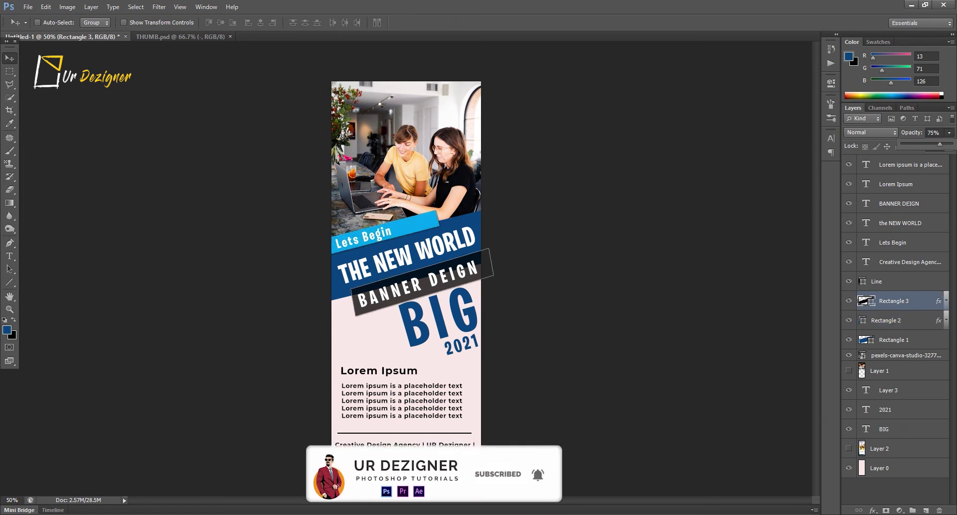
{"action": "left_click_drag", "start_coordinate": [940, 144], "coordinate": [953, 143]}
{"action": "key", "text": "alt+bracketright"}
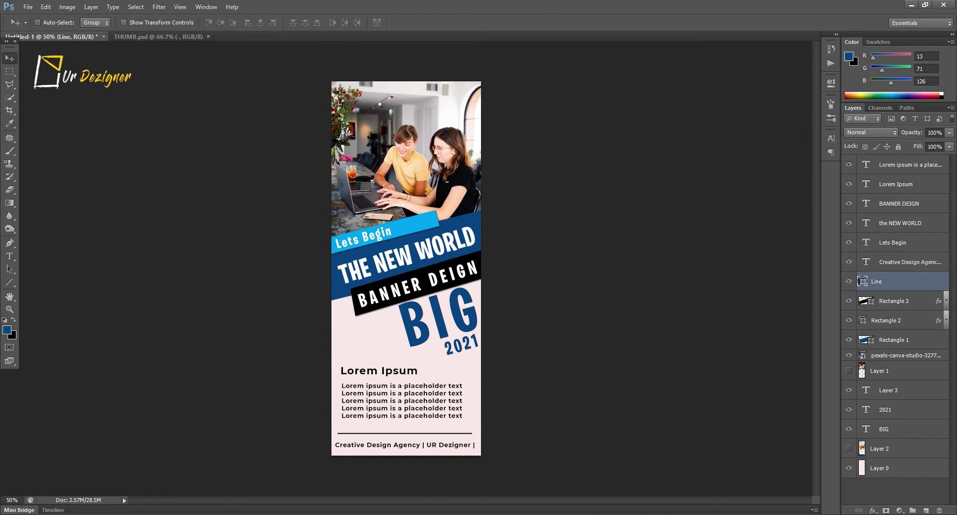